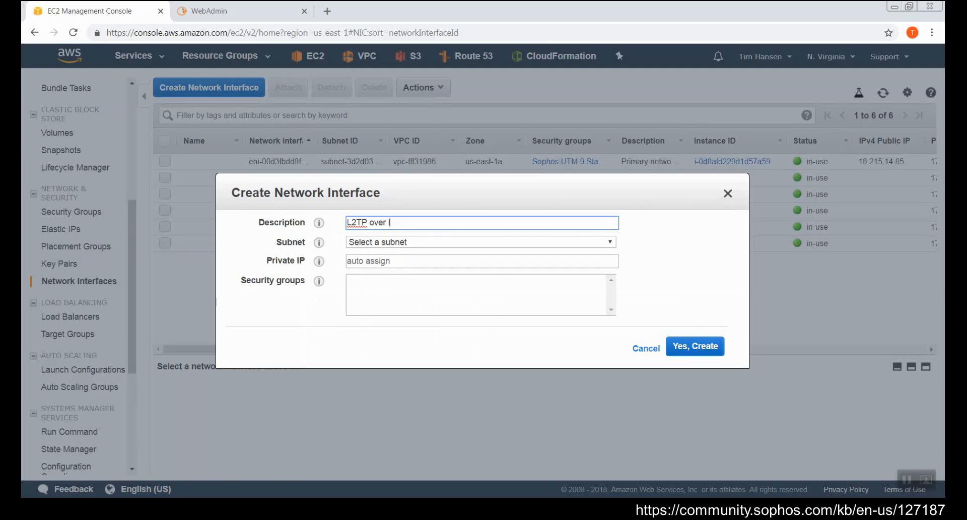
Step: Create the 'L2TP over IPsec Interface' network interface in subnet-3d2d0358 with the Sophos UTM 9 Standalone security group
{"action": "type", "text": "Interface"}
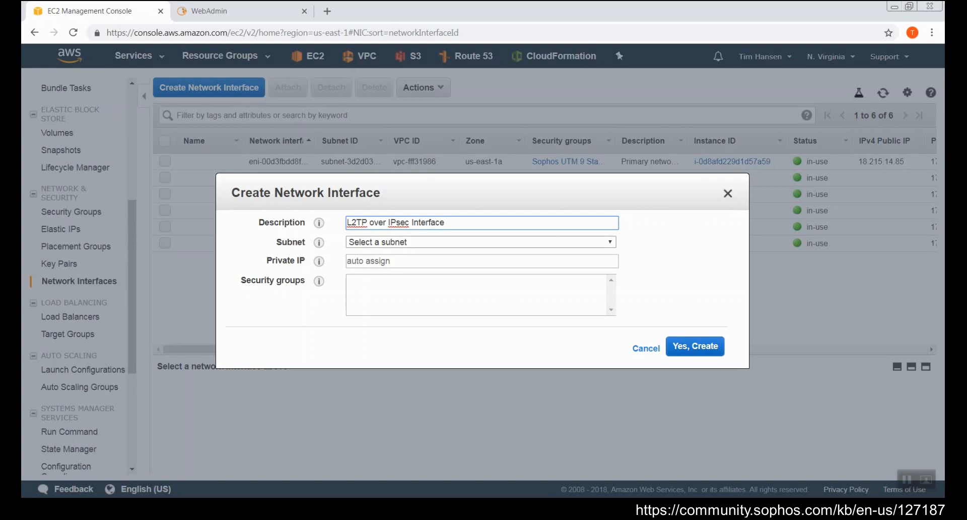
{"action": "left_click", "coordinate": [481, 242]}
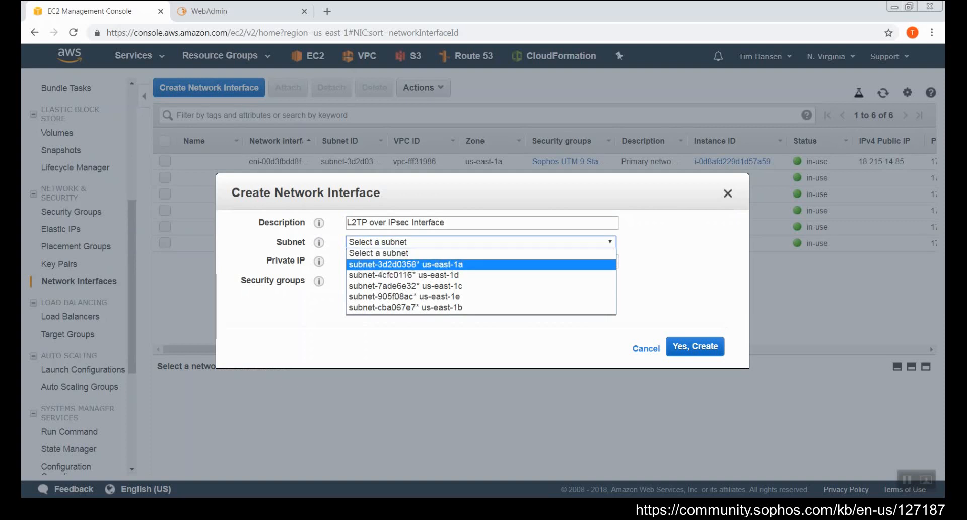
{"action": "left_click", "coordinate": [406, 264]}
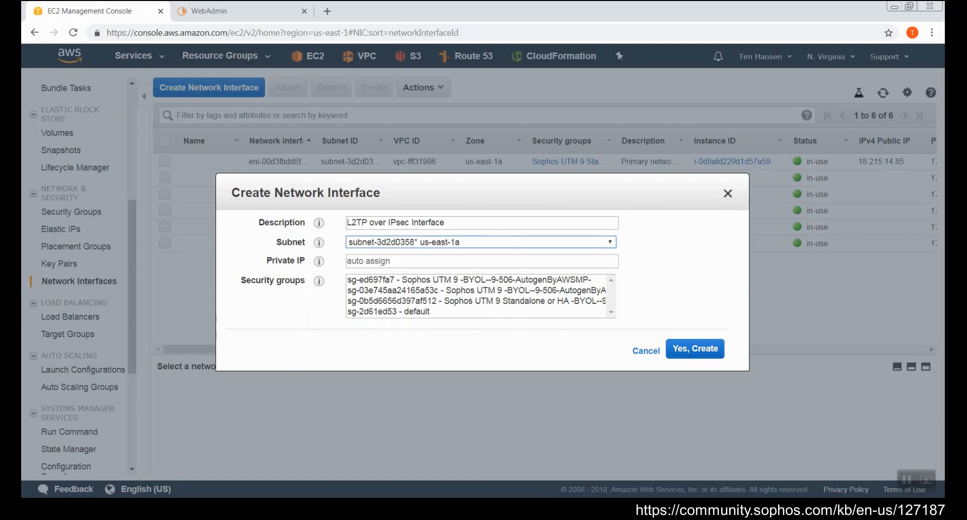
{"action": "left_click", "coordinate": [476, 301]}
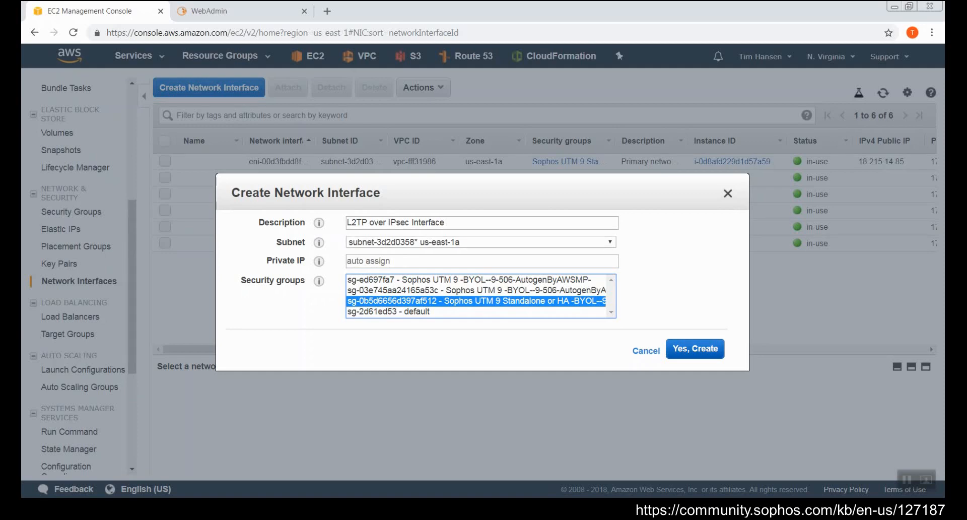
{"action": "left_click", "coordinate": [696, 348]}
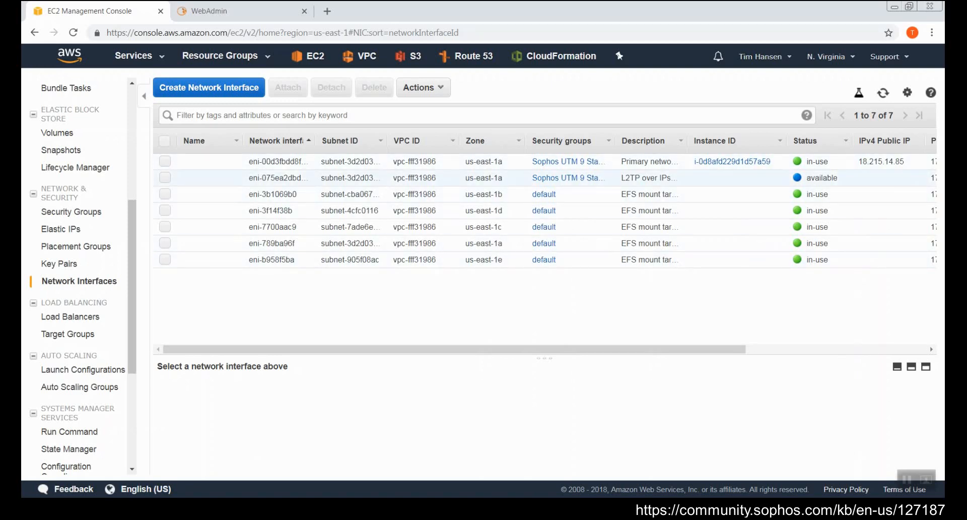
Step: Attach the L2TP over IPsec Interface to running instance i-0d8afd229d1d57a59
{"action": "right_click", "coordinate": [420, 175]}
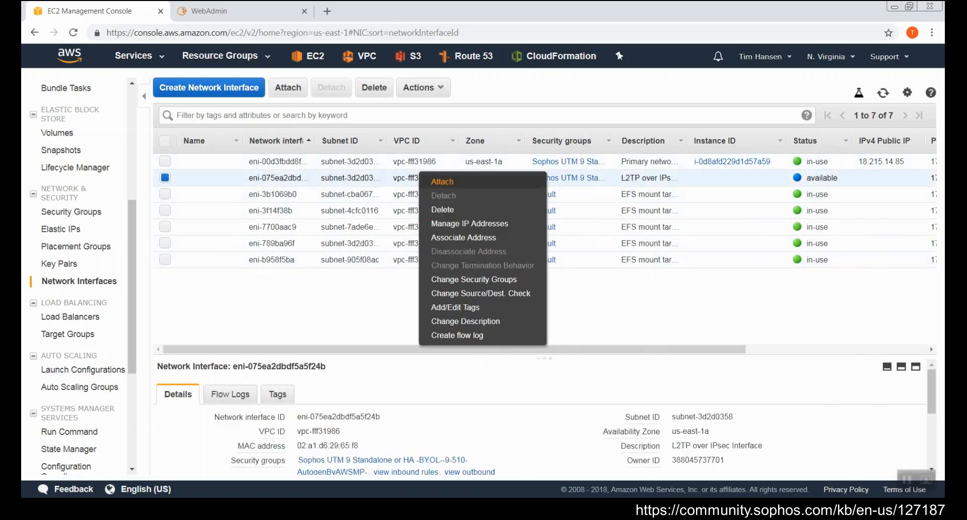
{"action": "left_click", "coordinate": [443, 181]}
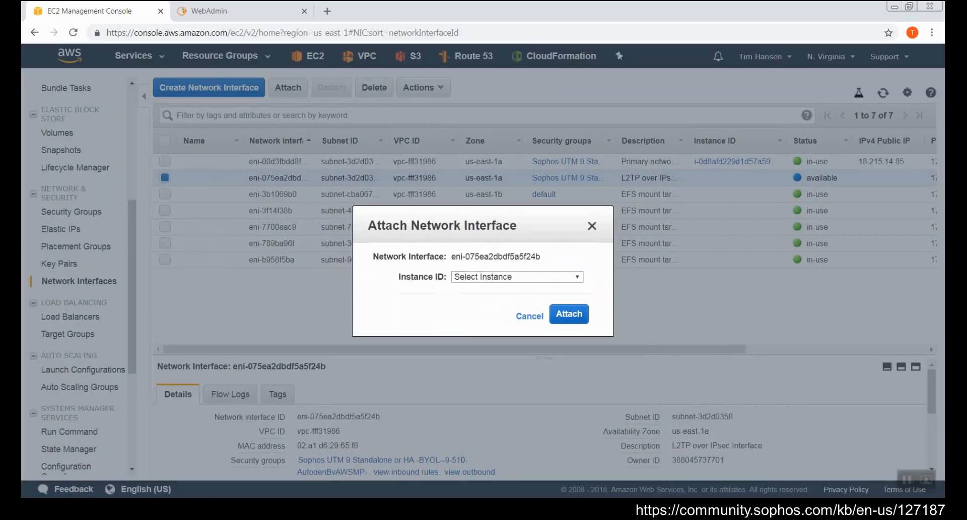
{"action": "left_click", "coordinate": [524, 277]}
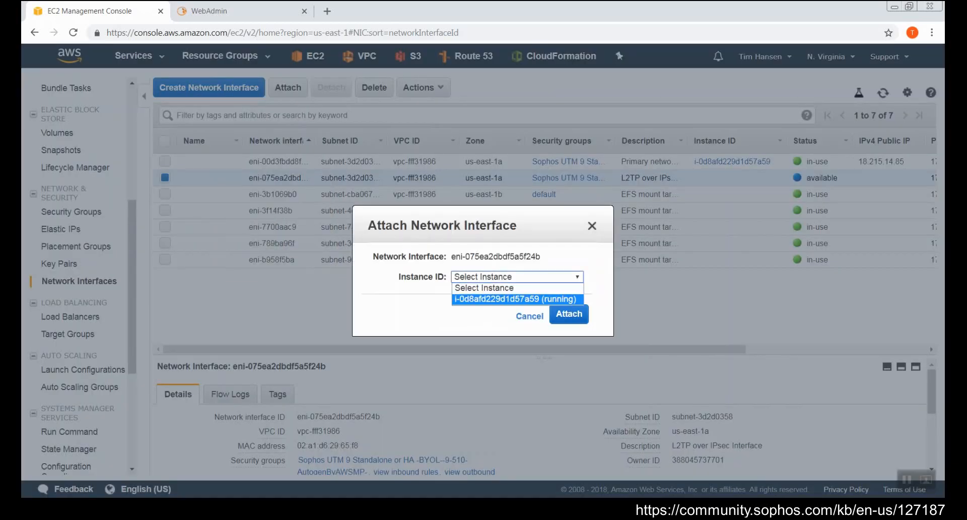
{"action": "left_click", "coordinate": [517, 299]}
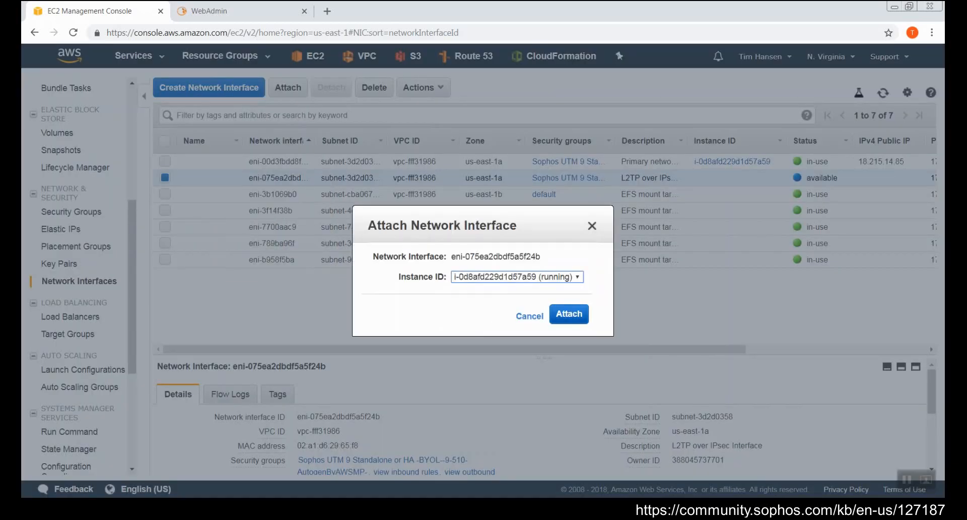
{"action": "left_click", "coordinate": [568, 314]}
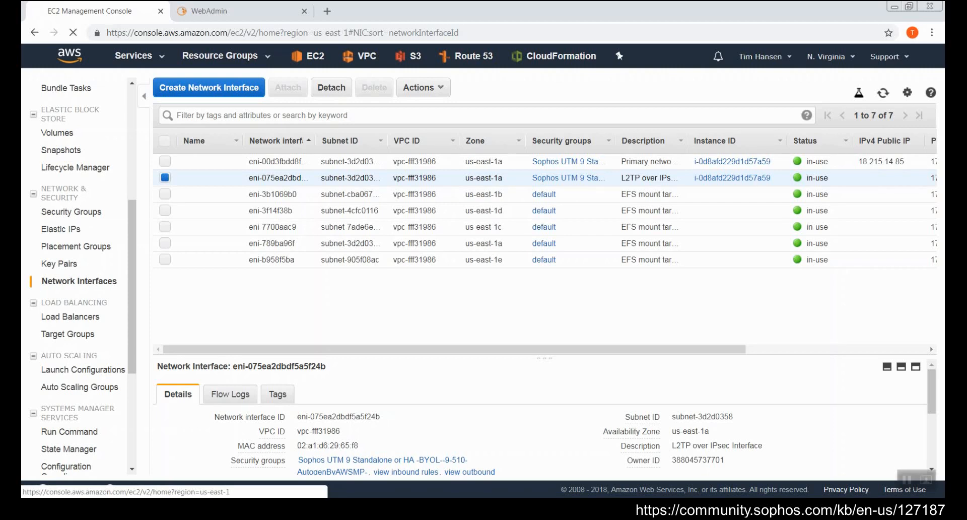
{"action": "left_click", "coordinate": [309, 56]}
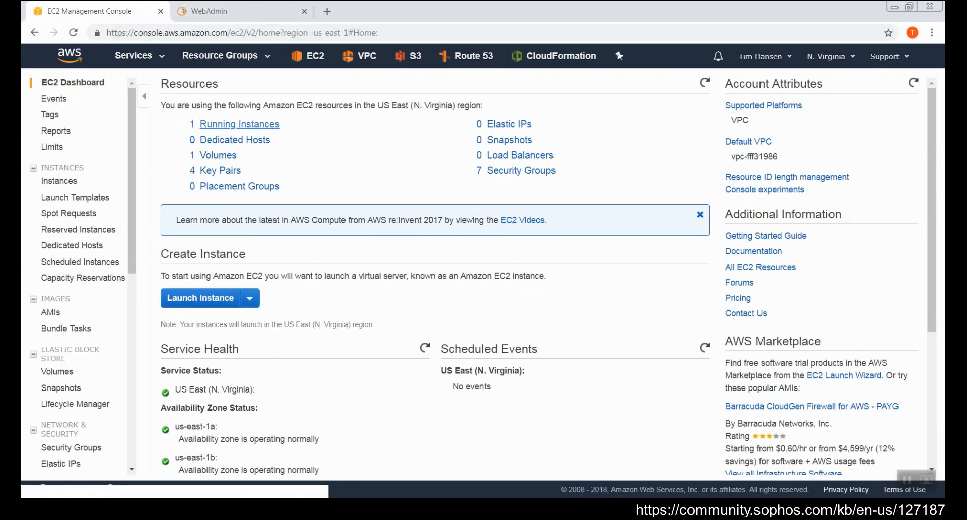
Step: Log into WebAdmin as admin with the account password and go to Management > Shutdown/Restart
{"action": "left_click", "coordinate": [240, 124]}
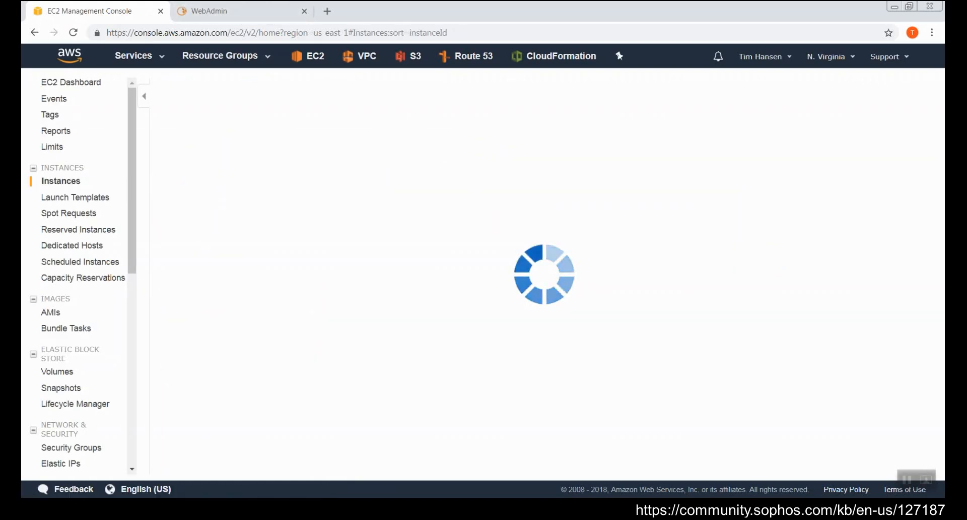
{"action": "left_click", "coordinate": [232, 11]}
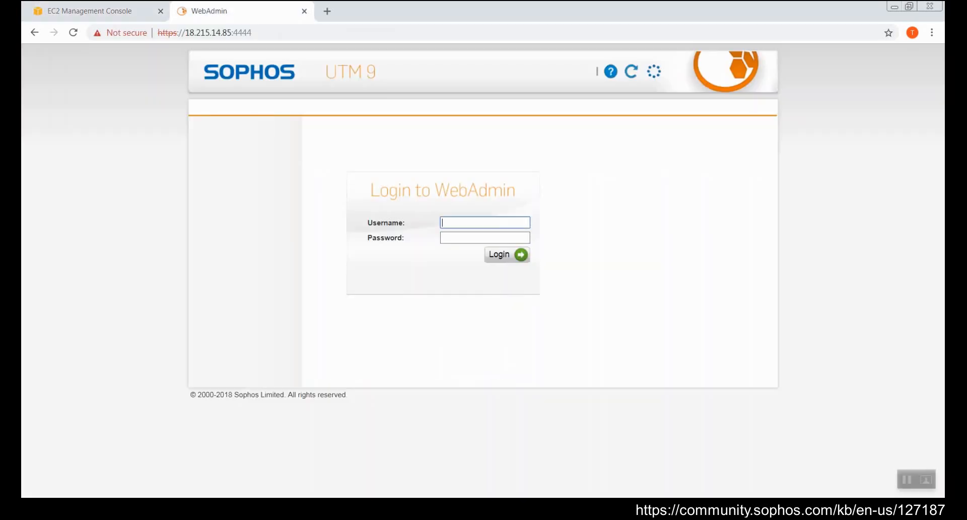
{"action": "type", "text": "admin"}
{"action": "key", "text": "Tab"}
{"action": "type", "text": "•••••"}
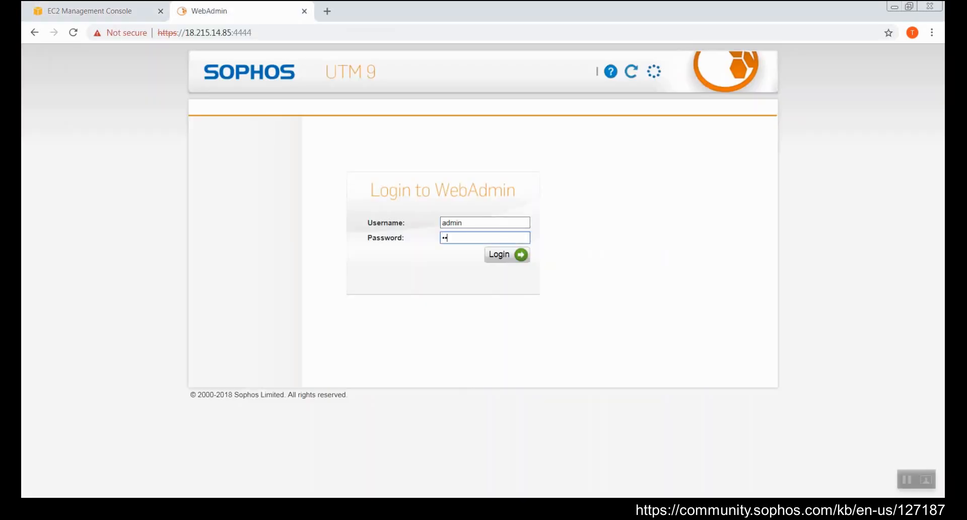
{"action": "type", "text": "••••••"}
{"action": "key", "text": "Return"}
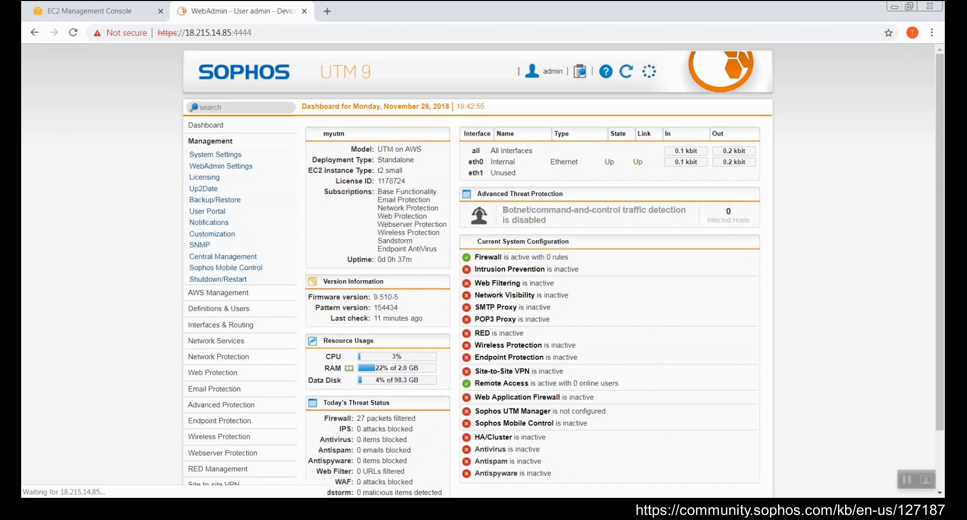
{"action": "left_click", "coordinate": [220, 279]}
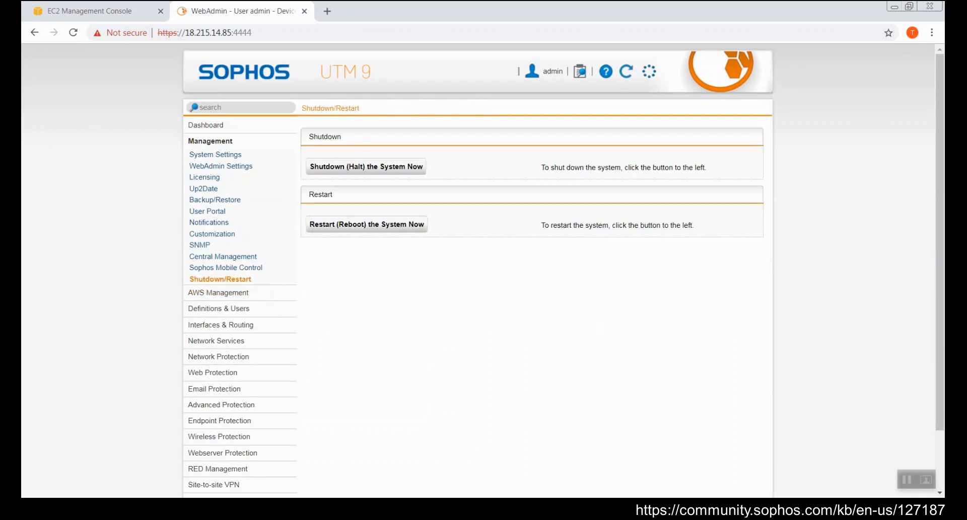
Step: Restart the UTM system now, confirm it, and reload the WebAdmin page
{"action": "left_click", "coordinate": [375, 225]}
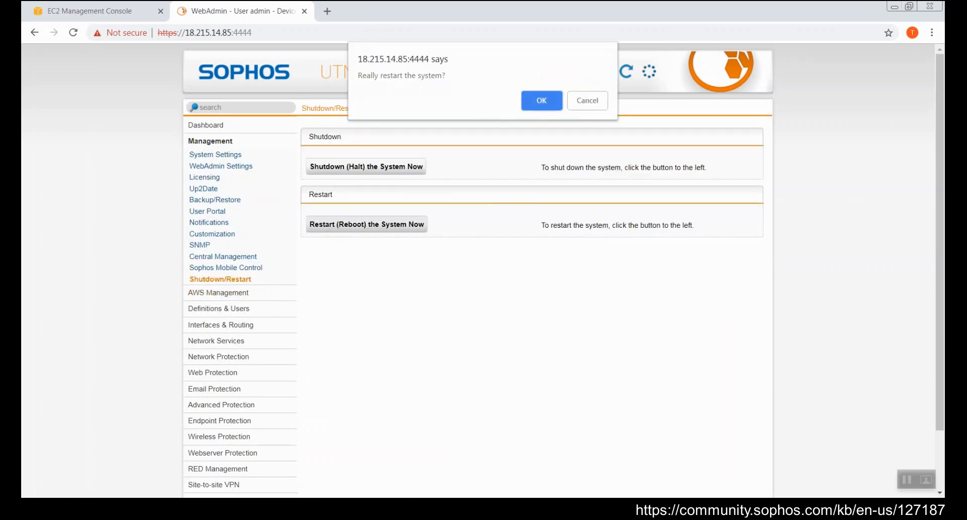
{"action": "left_click", "coordinate": [541, 100]}
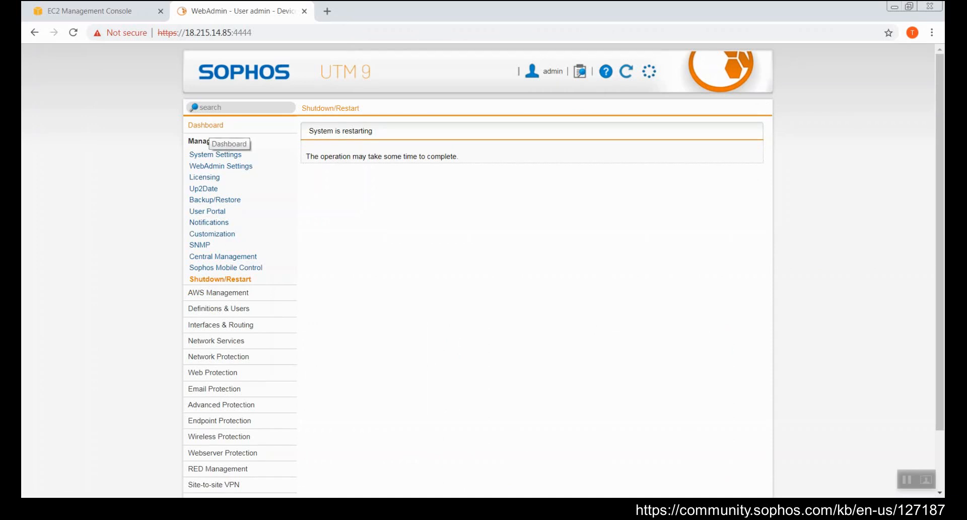
{"action": "left_click", "coordinate": [221, 33]}
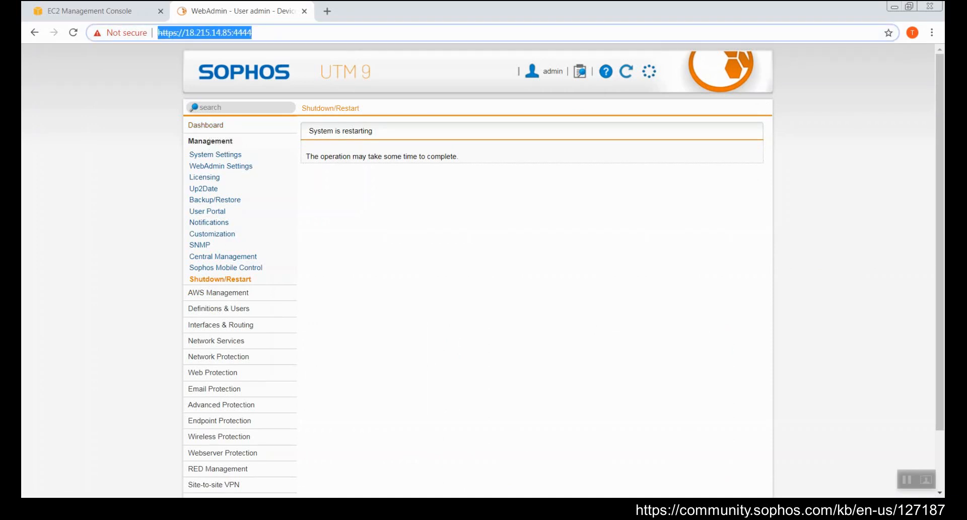
{"action": "left_click", "coordinate": [222, 32]}
{"action": "key", "text": "Return"}
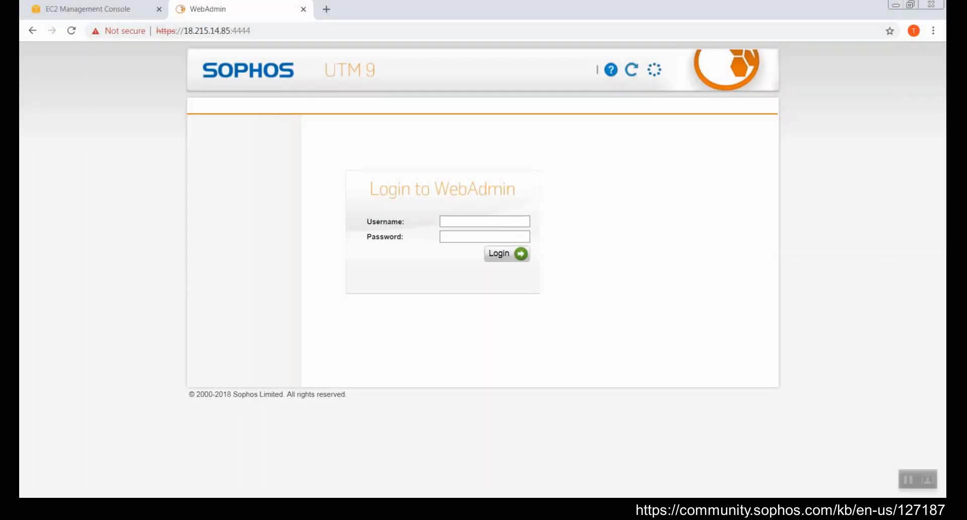
Step: Log back into WebAdmin as admin with the account password
{"action": "left_click", "coordinate": [485, 222]}
{"action": "type", "text": "admin"}
{"action": "key", "text": "Tab"}
{"action": "type", "text": "•••••••••••"}
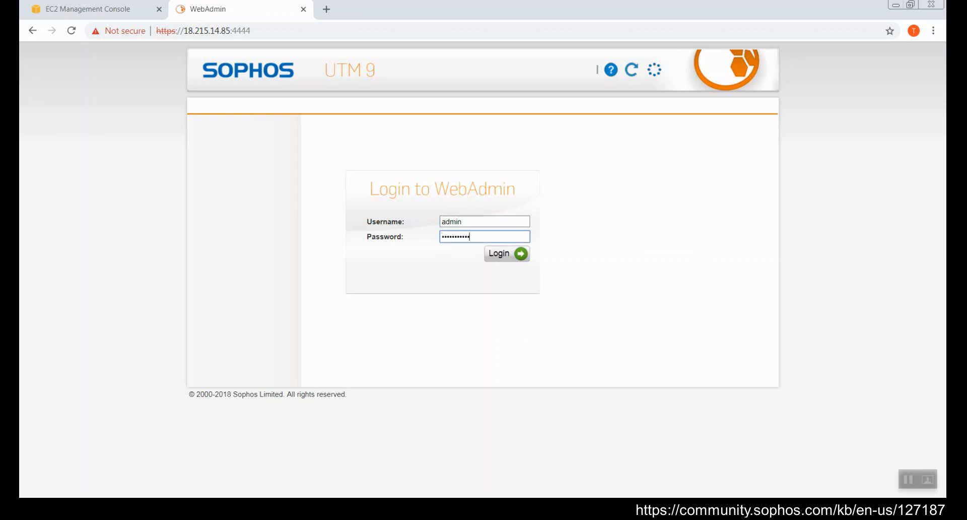
{"action": "key", "text": "Return"}
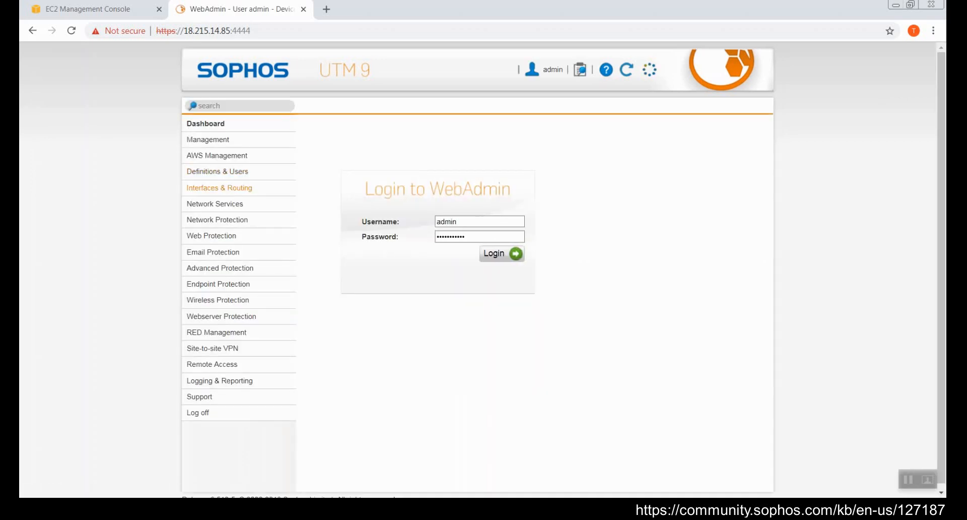
Step: Start a new interface in Interfaces & Routing named 'L2TP over IPsec'
{"action": "left_click", "coordinate": [219, 188]}
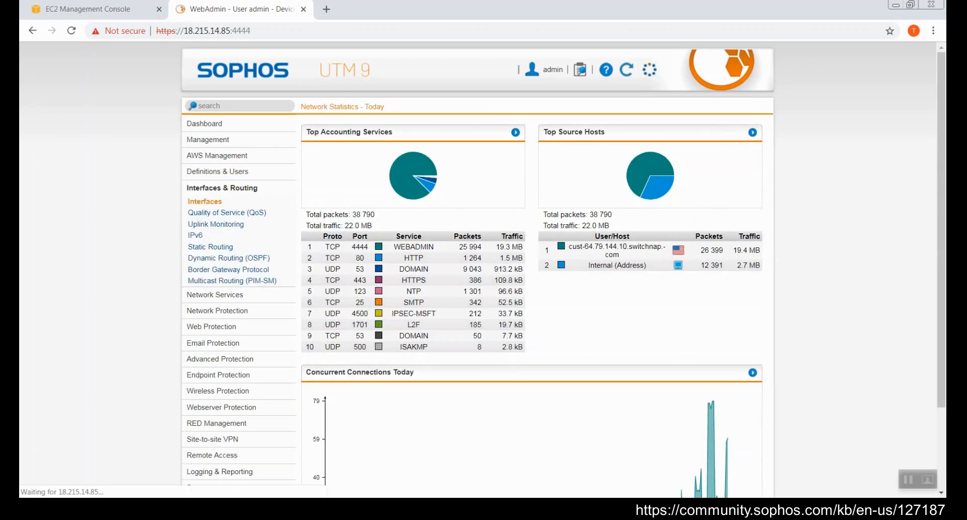
{"action": "left_click", "coordinate": [360, 146]}
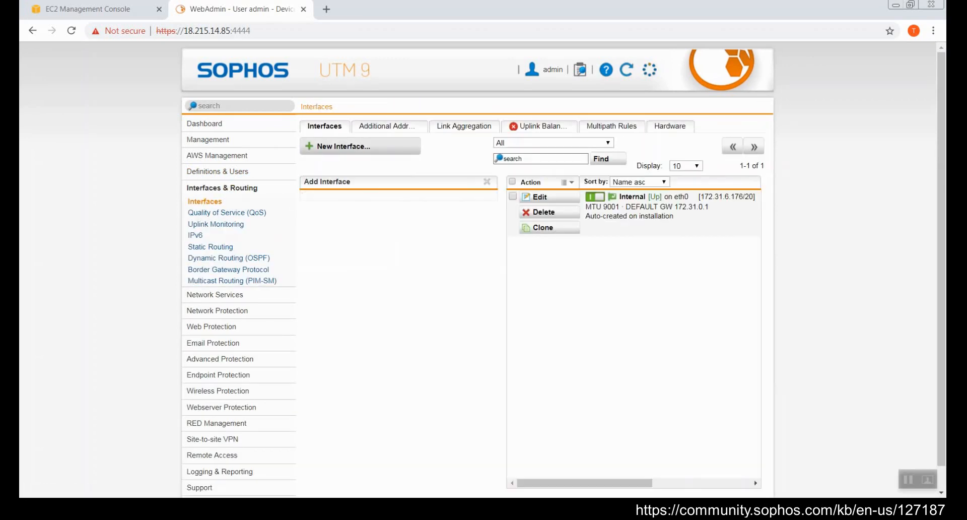
{"action": "left_click", "coordinate": [440, 201]}
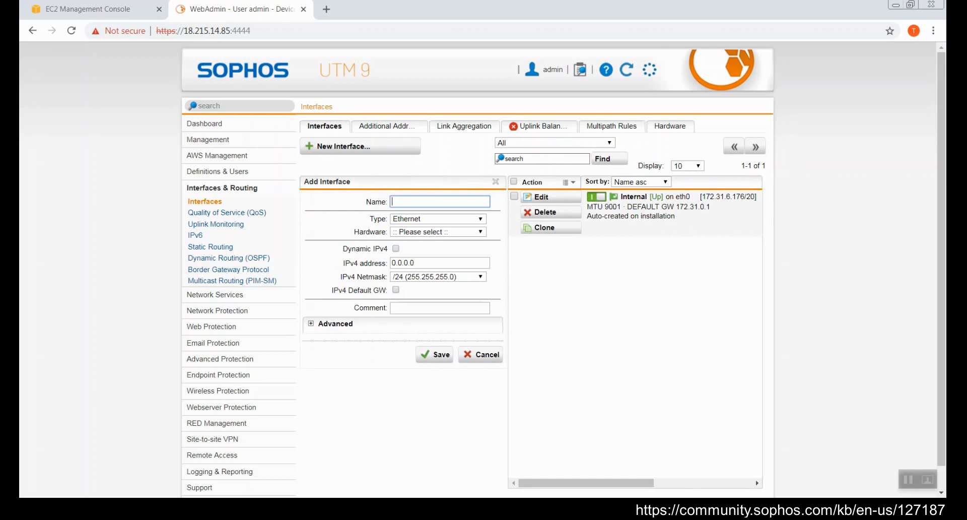
{"action": "type", "text": "L2TP"}
{"action": "type", "text": "over IPsec"}
{"action": "key", "text": "Tab"}
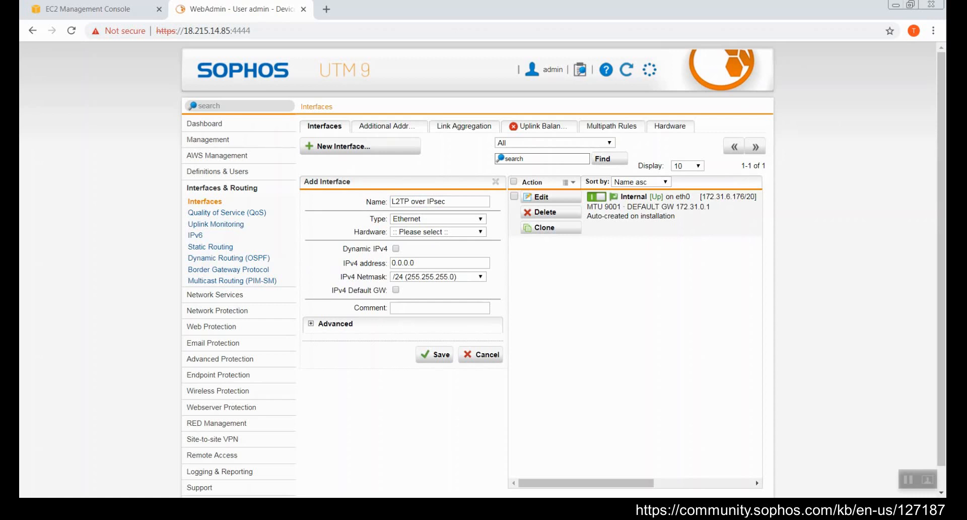
Step: Give the interface hardware eth1, IPv4 address 18.215.14.85 with a /32 netmask, and save it
{"action": "left_click", "coordinate": [438, 231]}
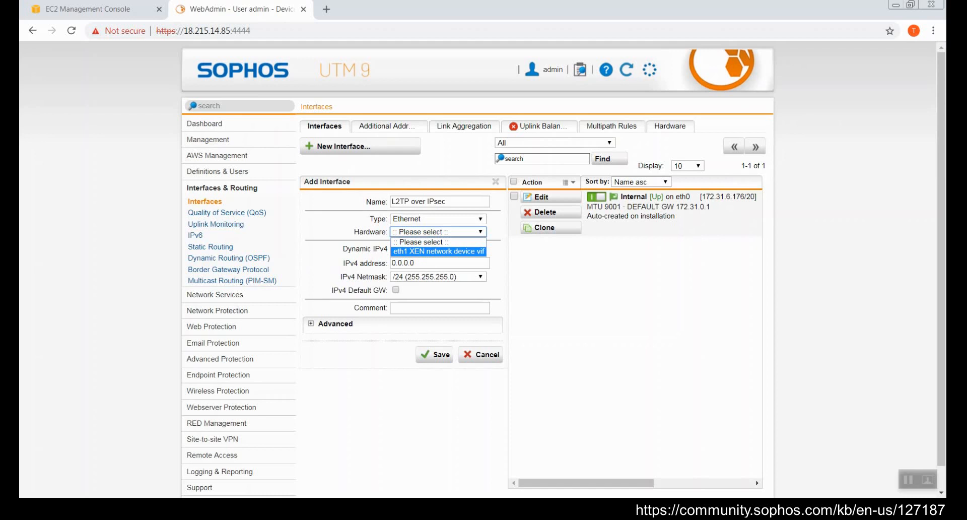
{"action": "left_click", "coordinate": [429, 242]}
{"action": "left_click", "coordinate": [439, 231]}
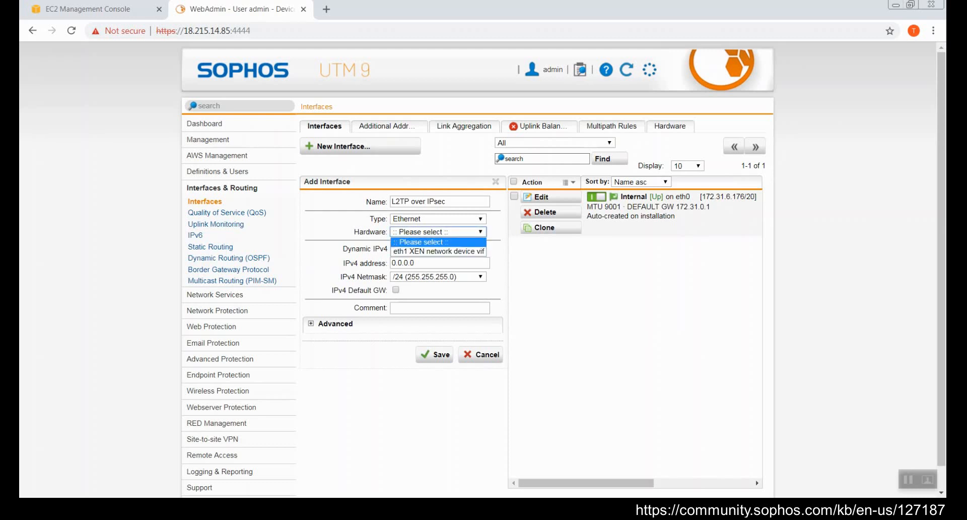
{"action": "left_click", "coordinate": [436, 251]}
{"action": "double_click", "coordinate": [404, 263]}
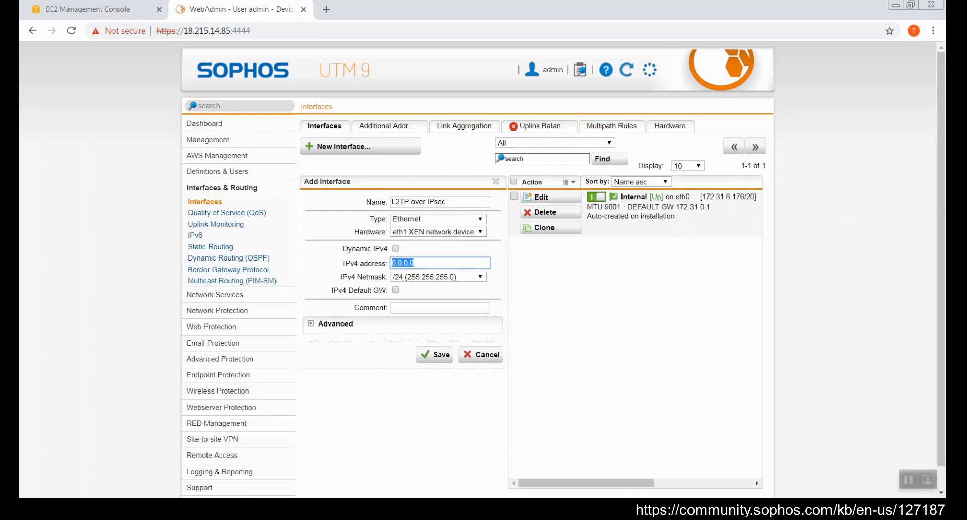
{"action": "type", "text": "18.215.14.85"}
{"action": "left_click", "coordinate": [438, 278]}
{"action": "left_click", "coordinate": [434, 286]}
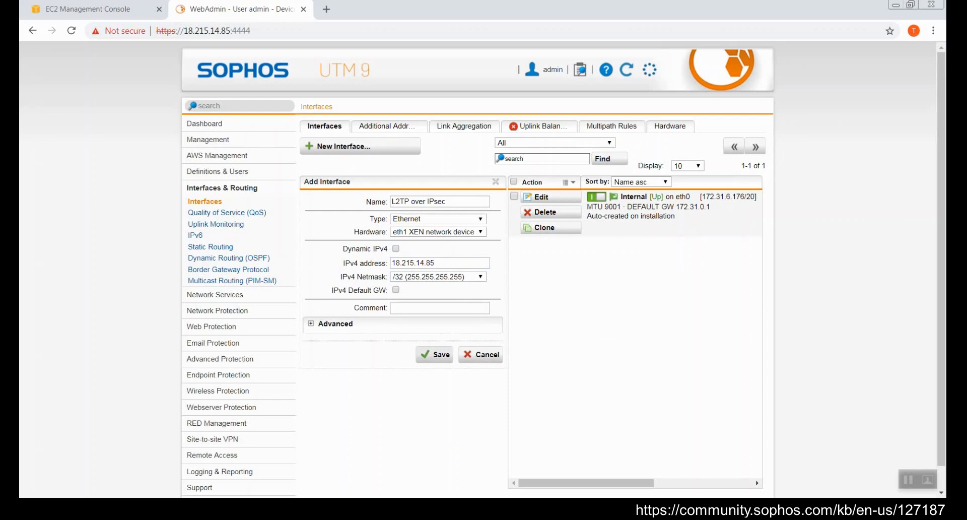
{"action": "left_click", "coordinate": [311, 323]}
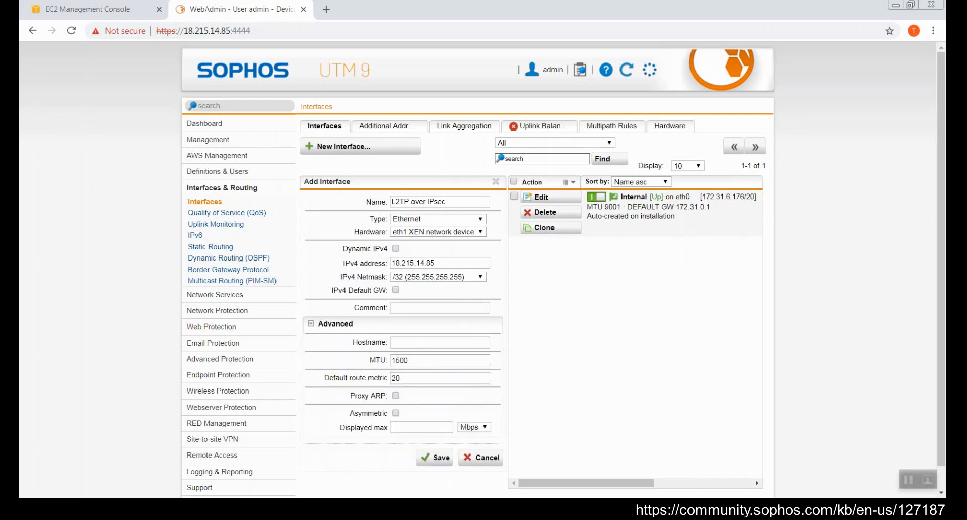
{"action": "left_click", "coordinate": [311, 324]}
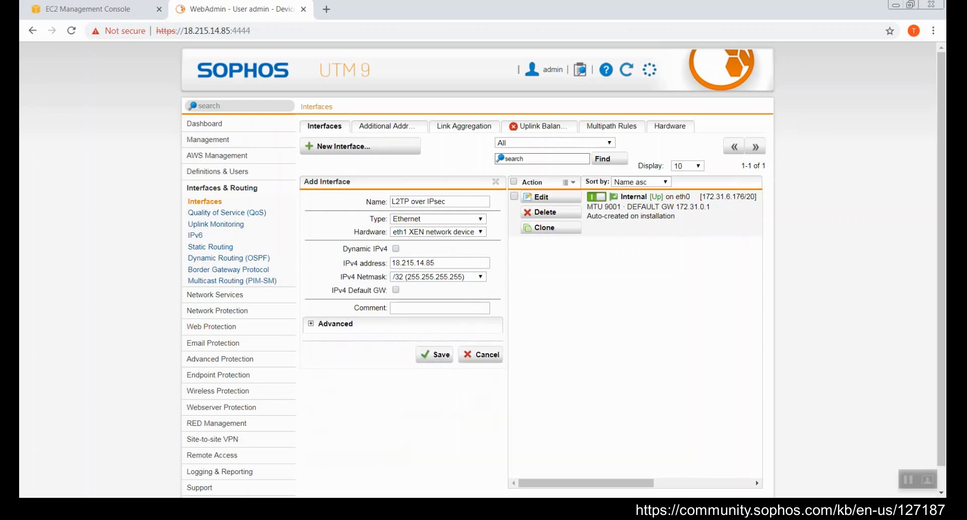
{"action": "left_click", "coordinate": [436, 355]}
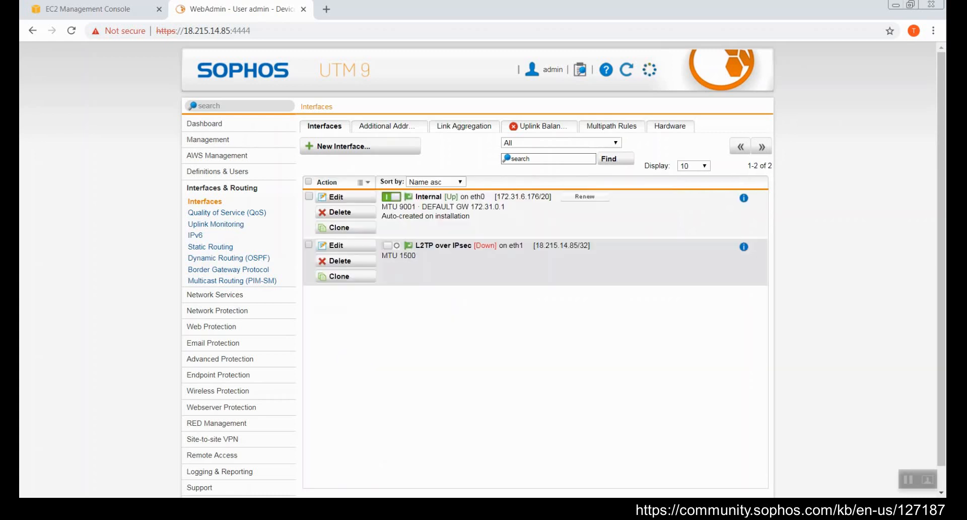
Step: Enable the L2TP over IPsec interface and begin a new rule under Network Protection > NAT
{"action": "left_click", "coordinate": [391, 245]}
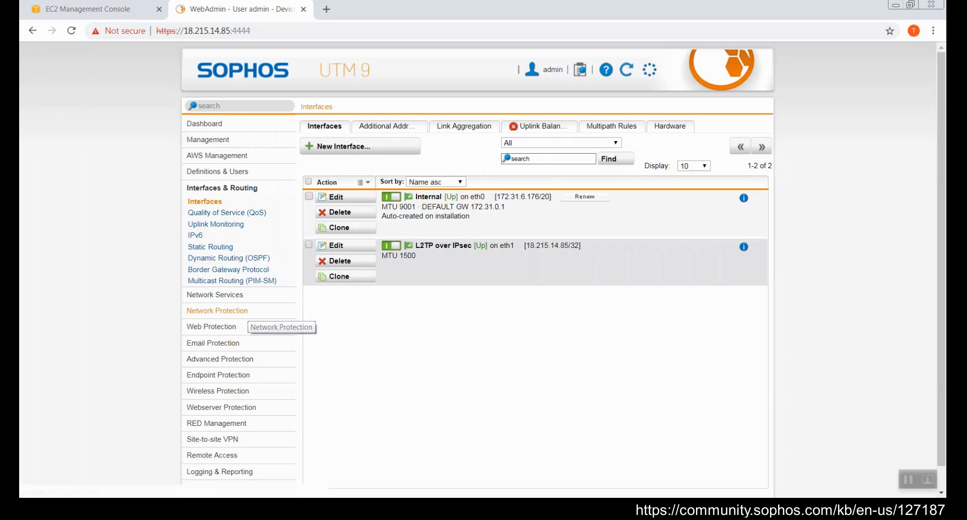
{"action": "left_click", "coordinate": [242, 310]}
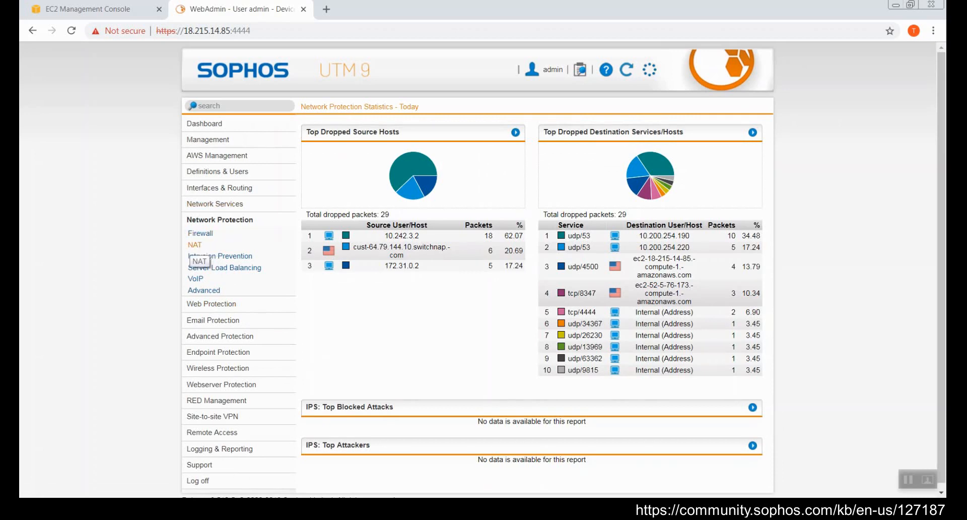
{"action": "left_click", "coordinate": [196, 245]}
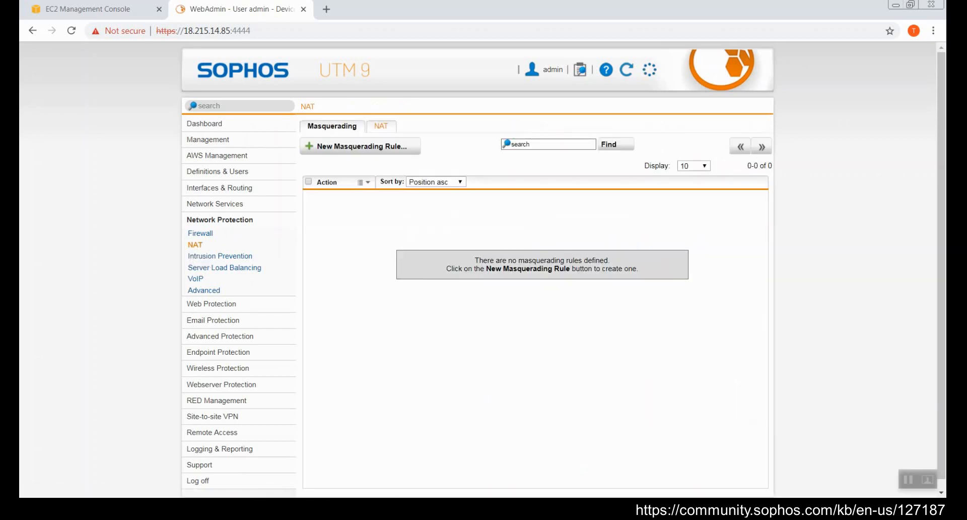
{"action": "left_click", "coordinate": [382, 127]}
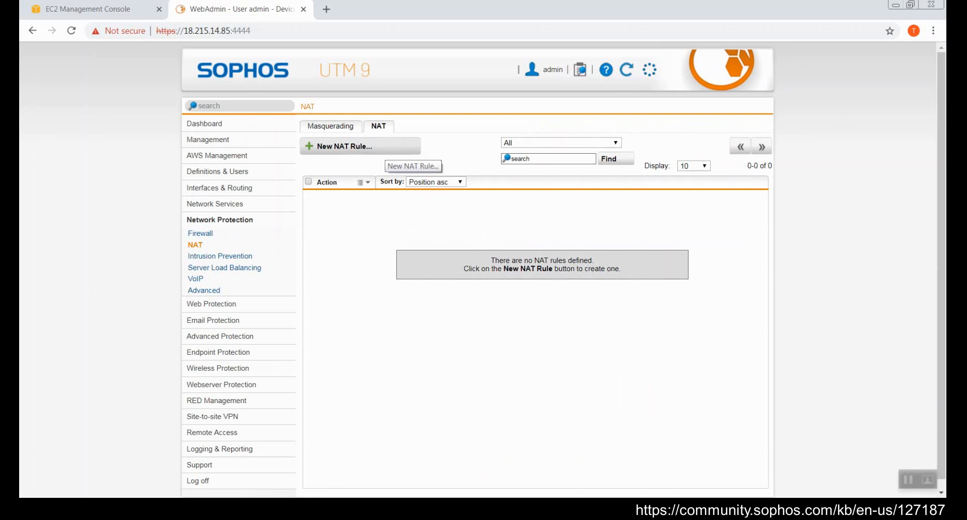
{"action": "left_click", "coordinate": [383, 147]}
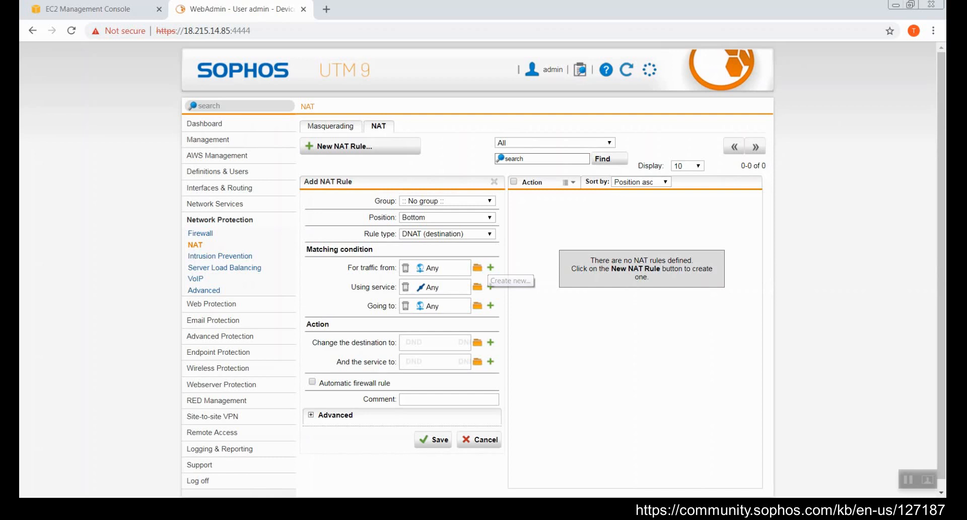
{"action": "left_click", "coordinate": [490, 268]}
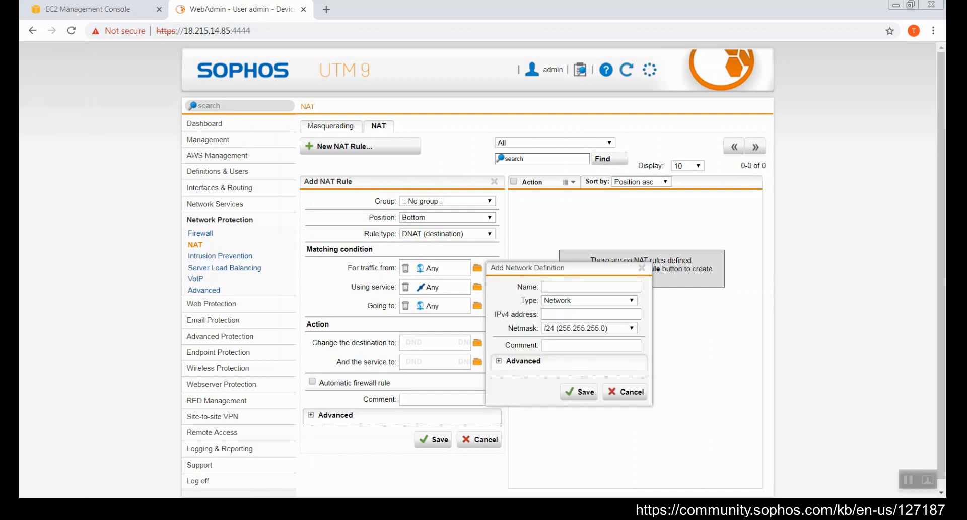
{"action": "left_click", "coordinate": [588, 300]}
{"action": "left_click", "coordinate": [564, 311]}
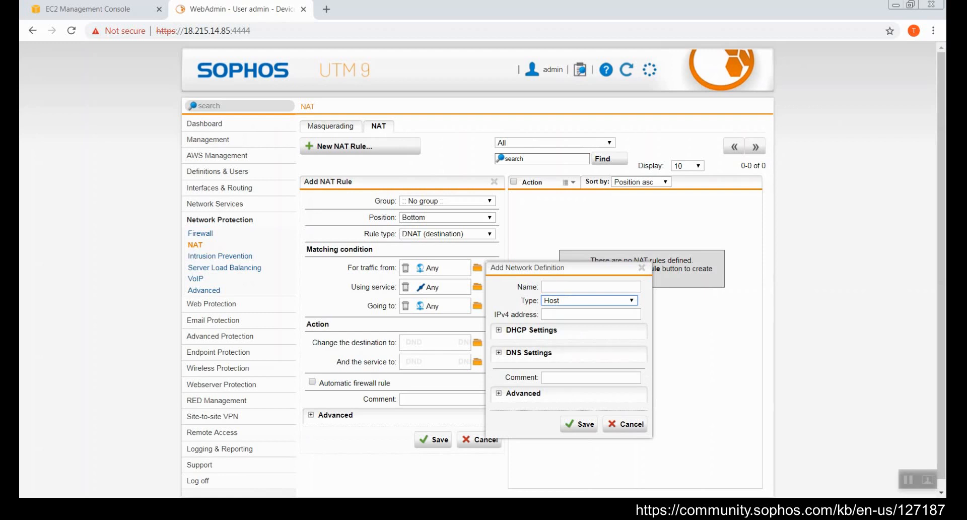
{"action": "left_click_drag", "start_coordinate": [569, 268], "coordinate": [581, 216]}
{"action": "left_click", "coordinate": [637, 373]}
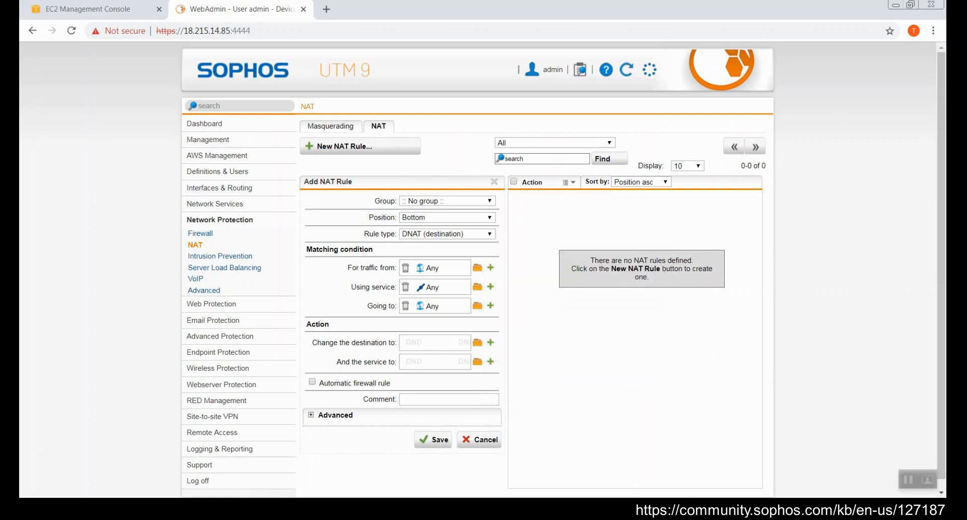
{"action": "left_click", "coordinate": [490, 268]}
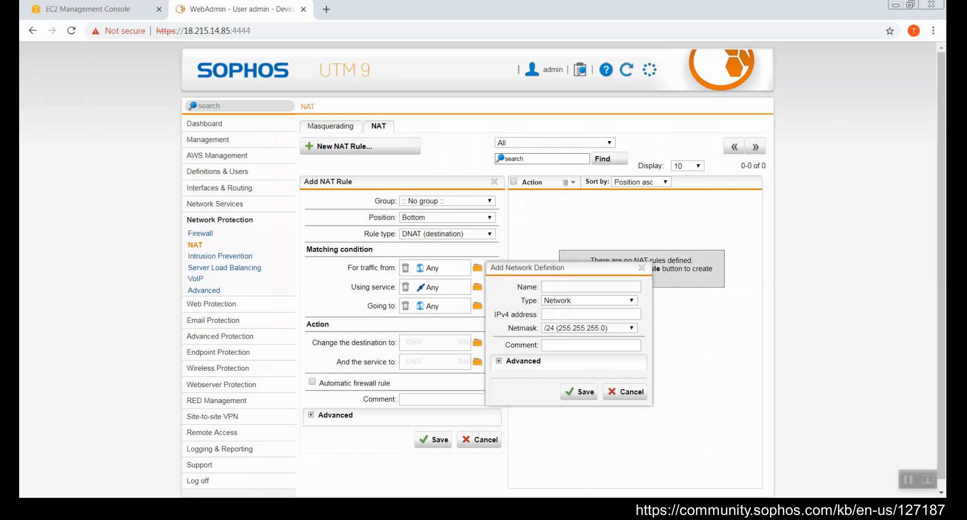
{"action": "left_click", "coordinate": [588, 300]}
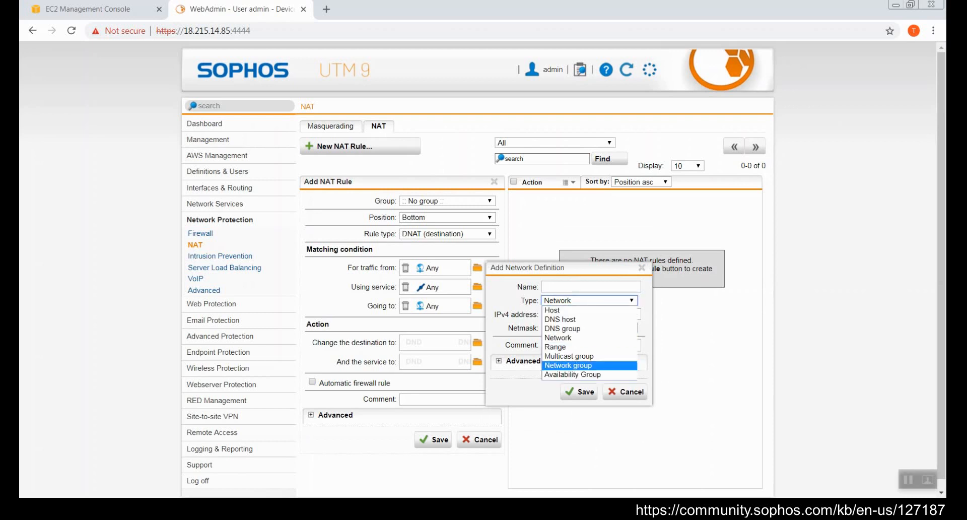
{"action": "left_click", "coordinate": [564, 365]}
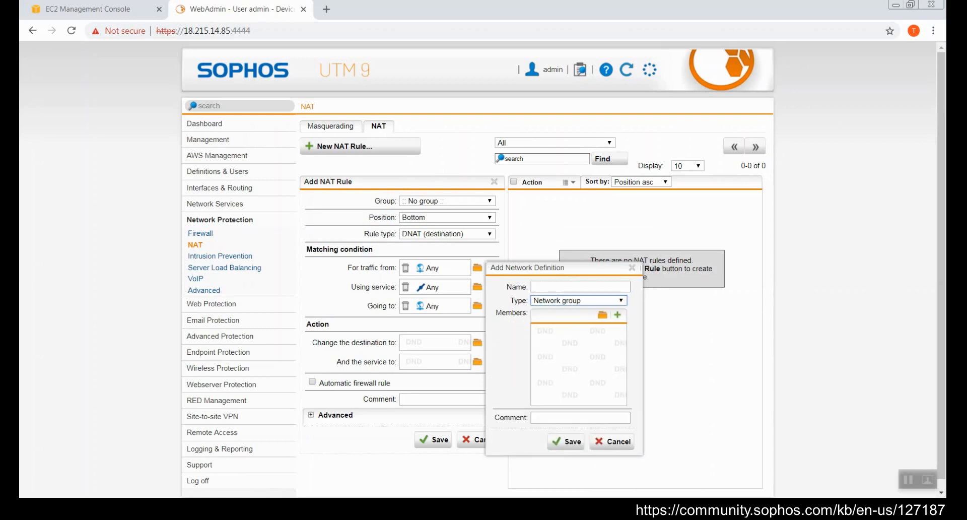
{"action": "left_click", "coordinate": [618, 314]}
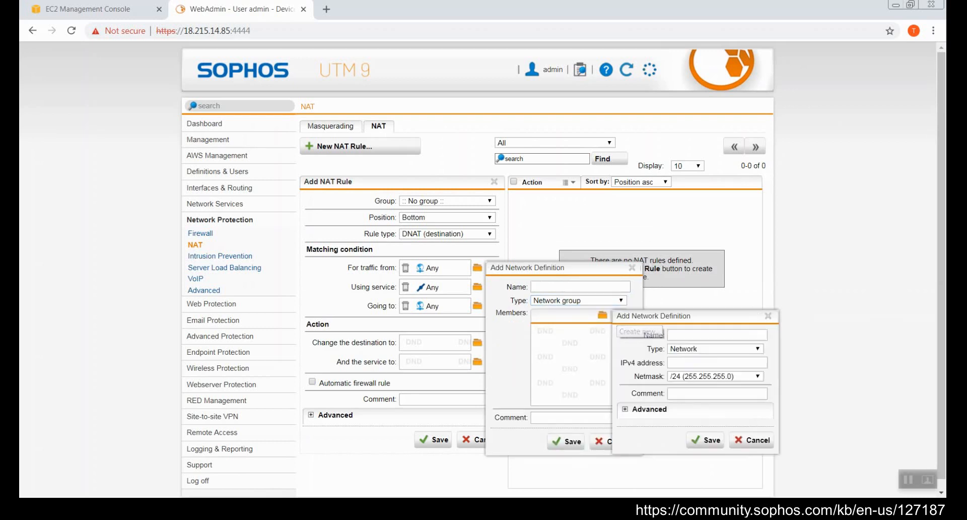
{"action": "left_click", "coordinate": [716, 349]}
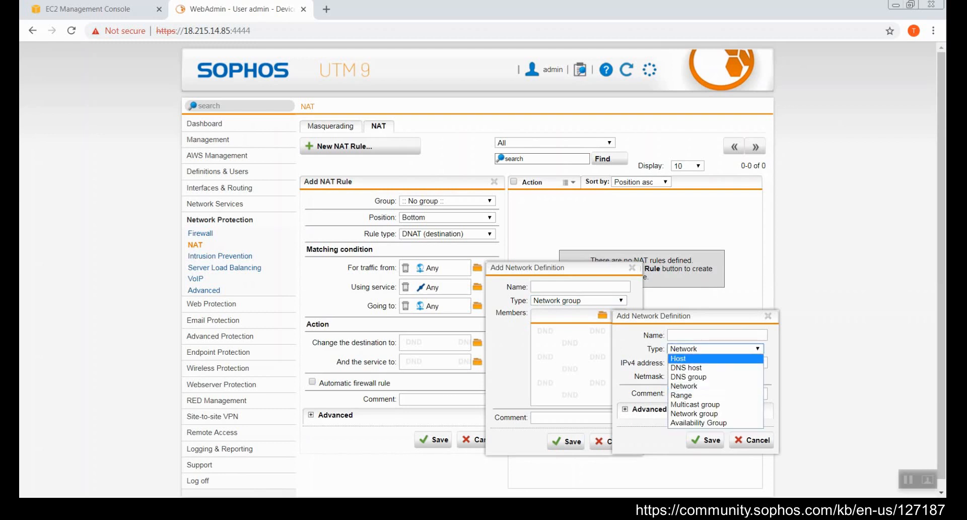
{"action": "left_click", "coordinate": [677, 359]}
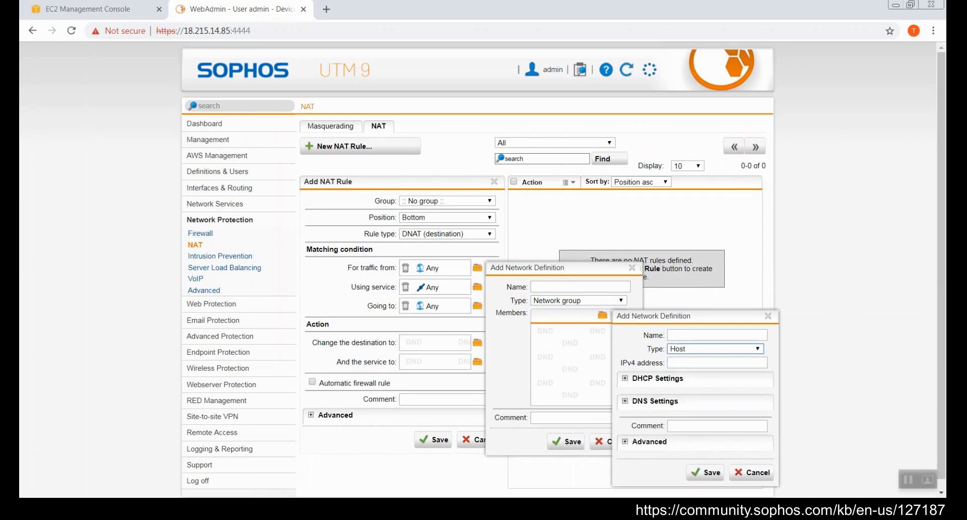
{"action": "left_click", "coordinate": [751, 472]}
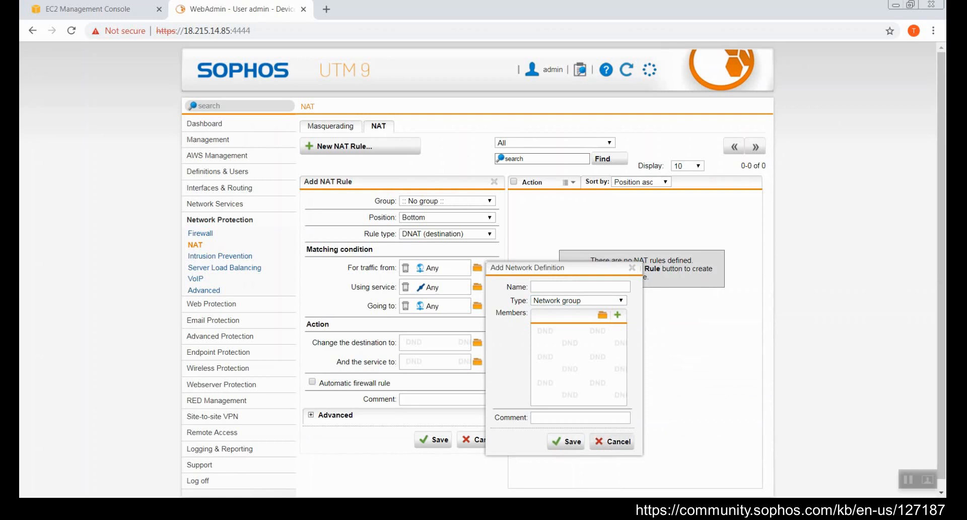
{"action": "left_click", "coordinate": [612, 441]}
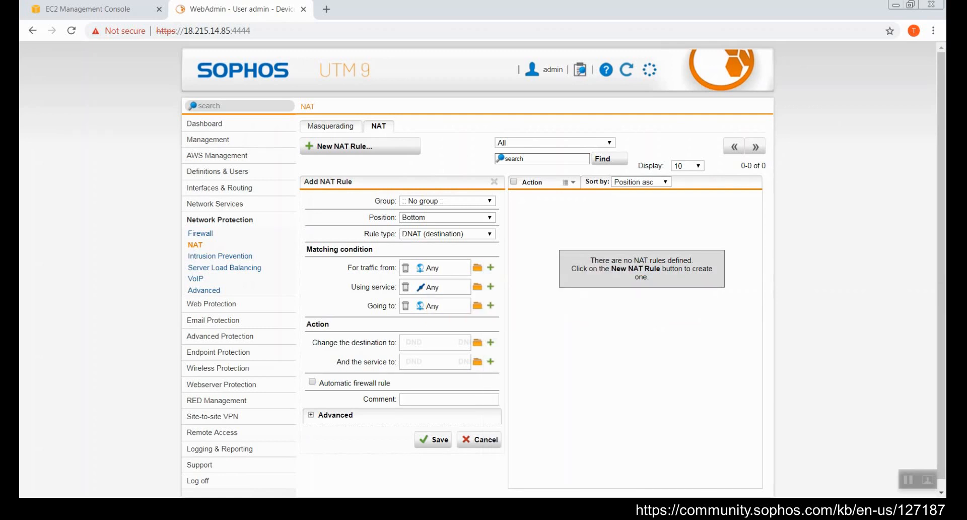
Step: Set the DNAT rule's service to IPsec, viewing its service definition without changes
{"action": "left_click", "coordinate": [477, 287]}
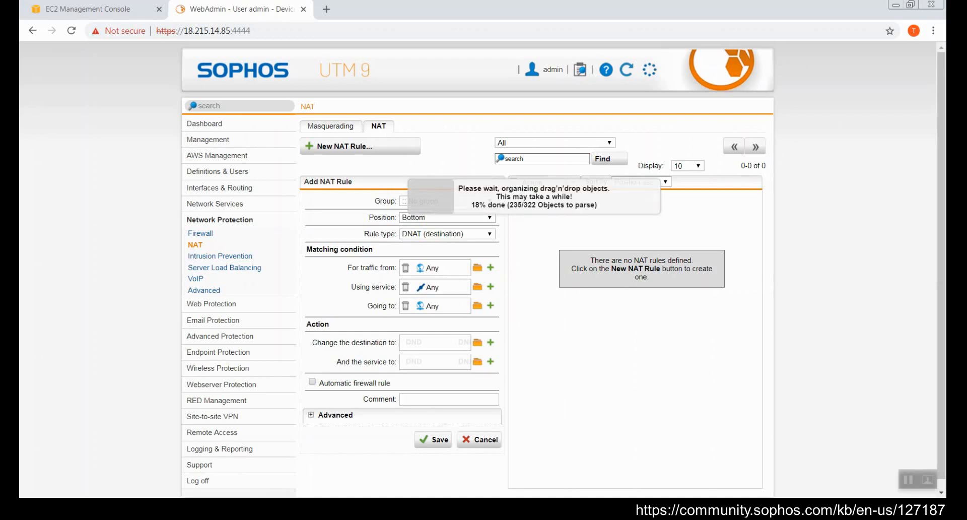
{"action": "scroll", "coordinate": [235, 310], "scroll_direction": "down", "scroll_amount": 4}
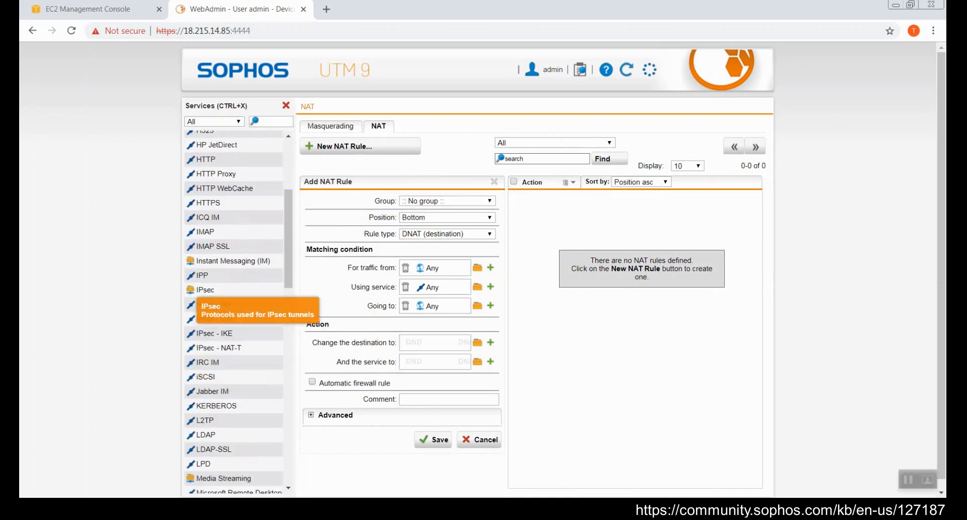
{"action": "left_click_drag", "start_coordinate": [202, 292], "coordinate": [423, 288]}
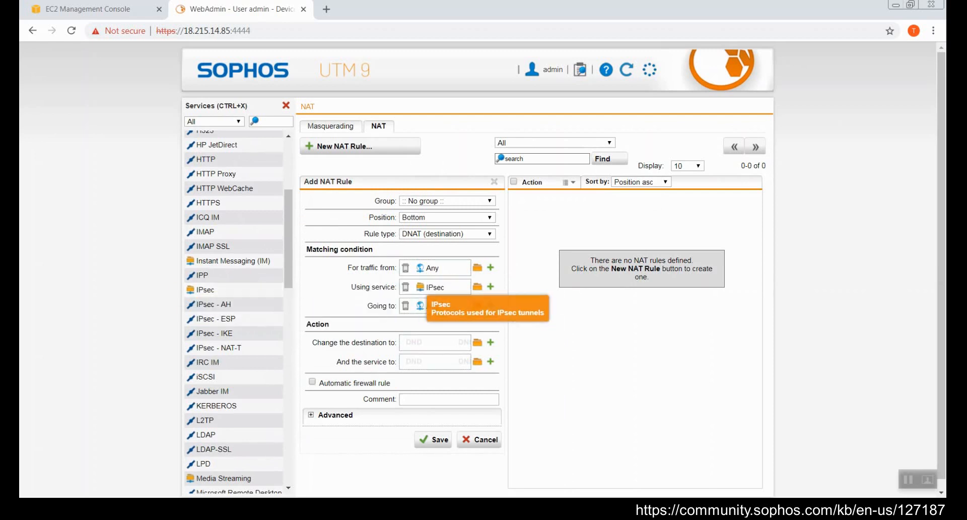
{"action": "double_click", "coordinate": [435, 287]}
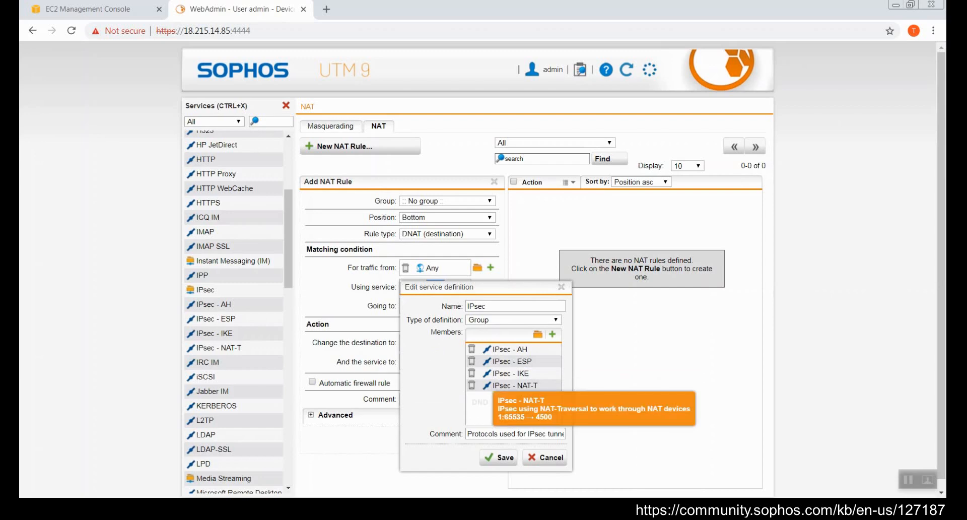
{"action": "left_click_drag", "start_coordinate": [487, 288], "coordinate": [462, 135]}
{"action": "left_click", "coordinate": [521, 305]}
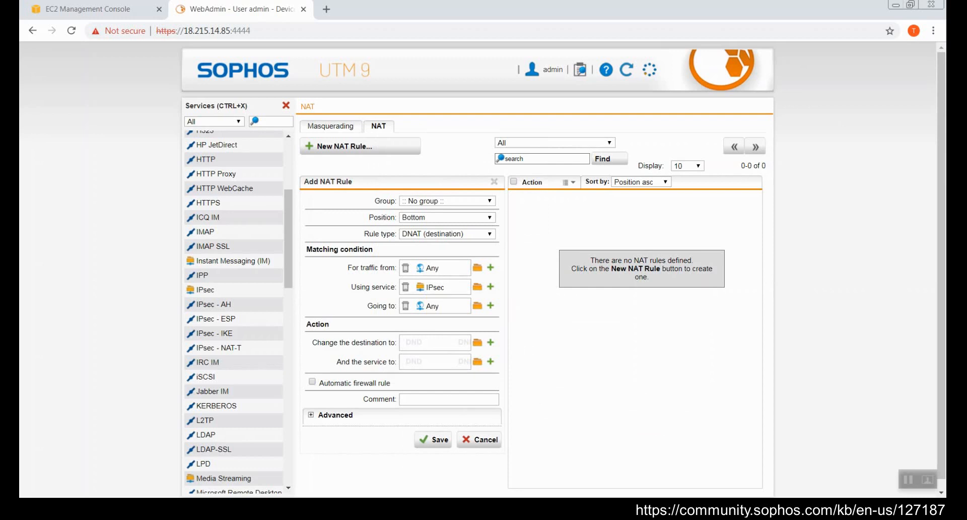
{"action": "key", "text": "ctrl+z"}
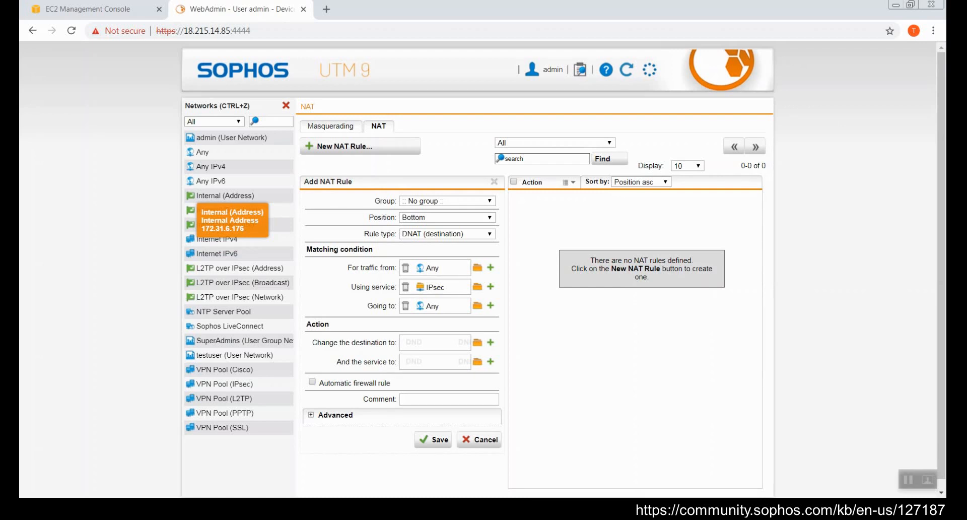
Step: Point the rule at Internal (Address), translate it to L2TP over IPsec (Address), and enable the automatic firewall rule
{"action": "left_click_drag", "start_coordinate": [197, 196], "coordinate": [401, 308]}
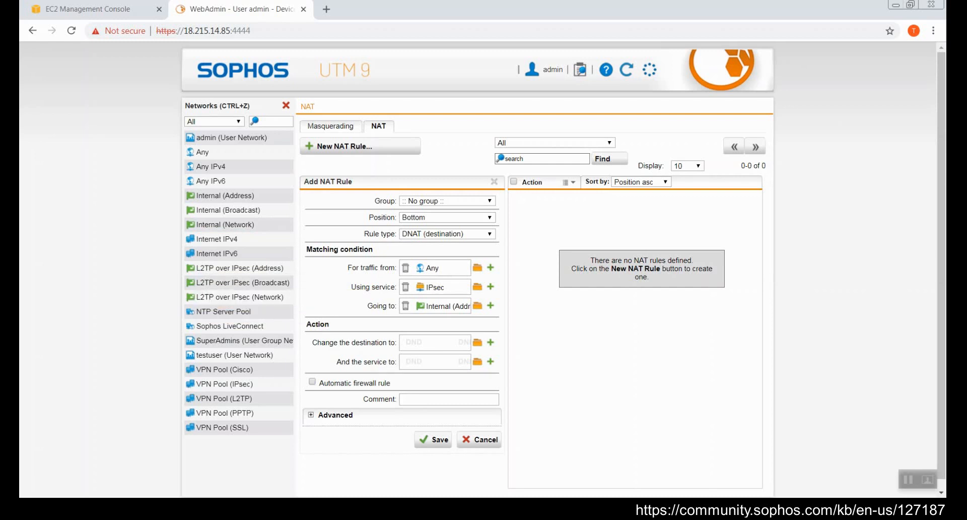
{"action": "left_click_drag", "start_coordinate": [240, 267], "coordinate": [434, 342]}
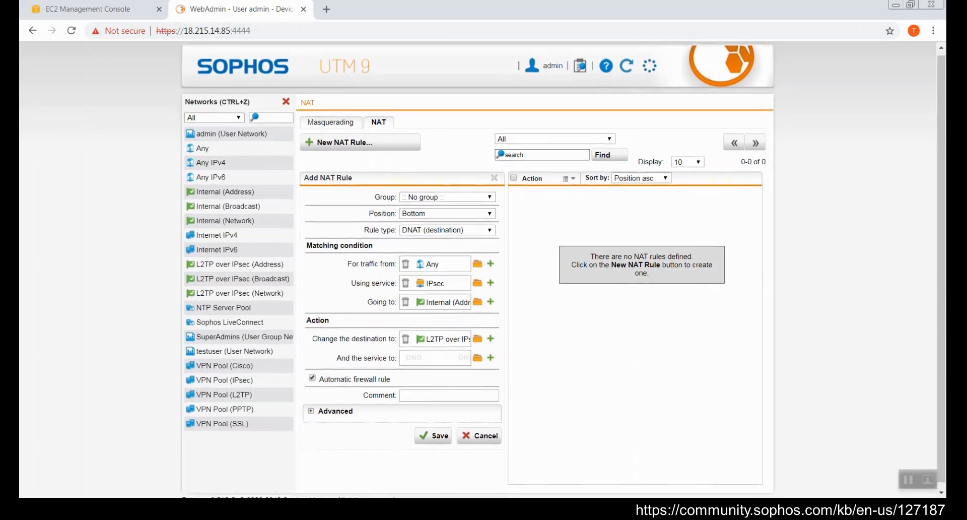
{"action": "scroll", "coordinate": [563, 270], "scroll_direction": "down", "scroll_amount": 1}
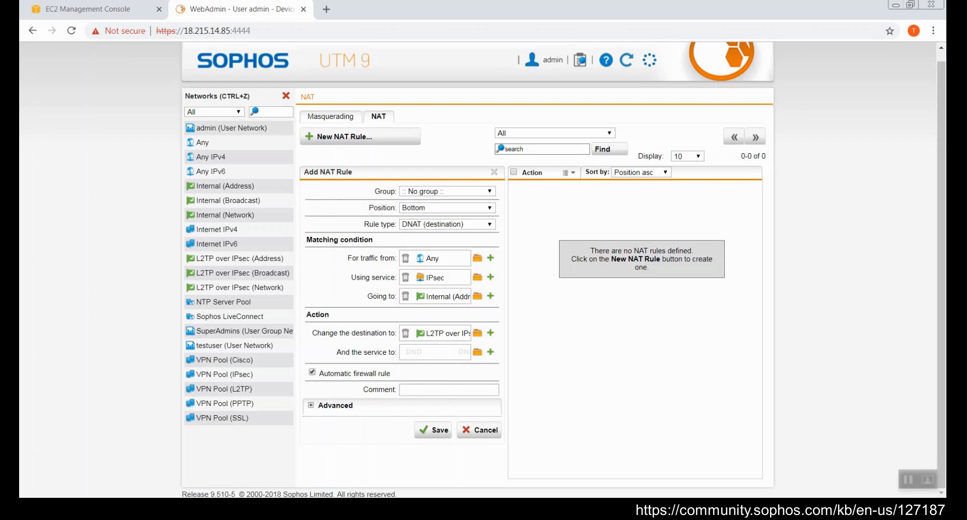
Step: Save and enable the IPsec DNAT rule, close the Networks panel, and view Remote Access status
{"action": "left_click", "coordinate": [434, 429]}
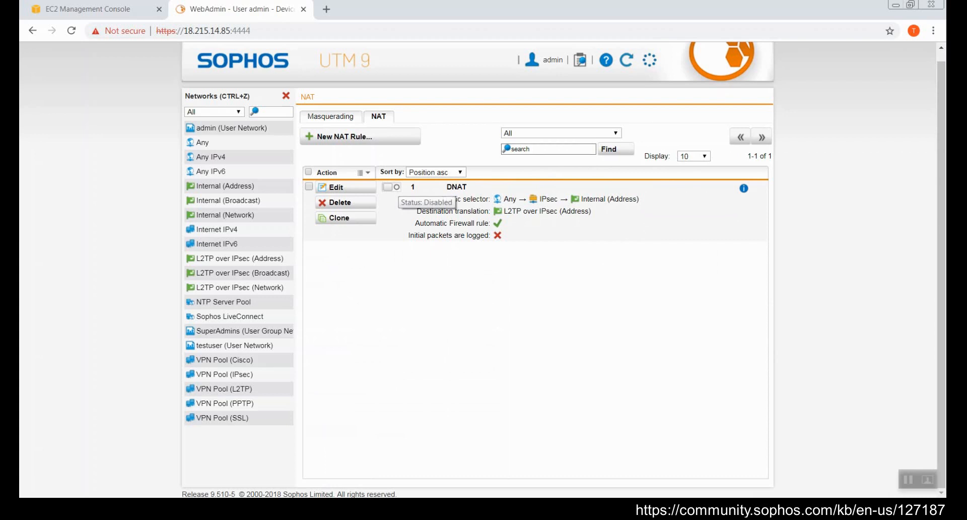
{"action": "left_click", "coordinate": [391, 187]}
{"action": "key", "text": "ctrl+z"}
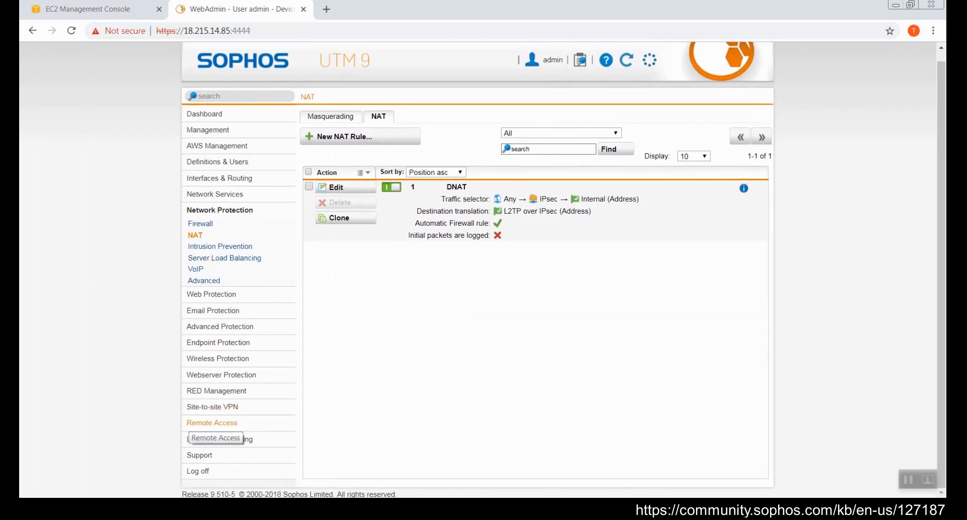
{"action": "left_click", "coordinate": [212, 422]}
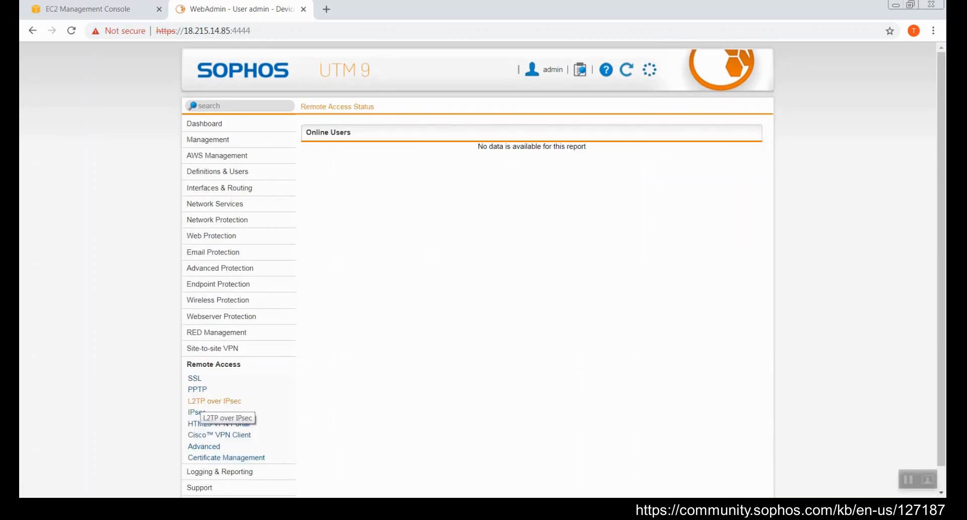
Step: Change the L2TP over IPsec Global interface setting to L2TP over IPsec
{"action": "left_click", "coordinate": [212, 401]}
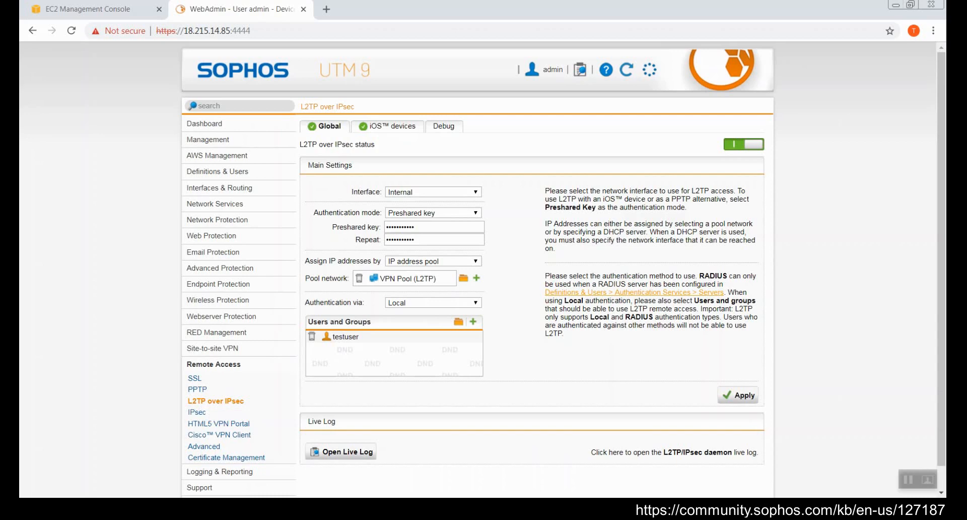
{"action": "left_click", "coordinate": [433, 192]}
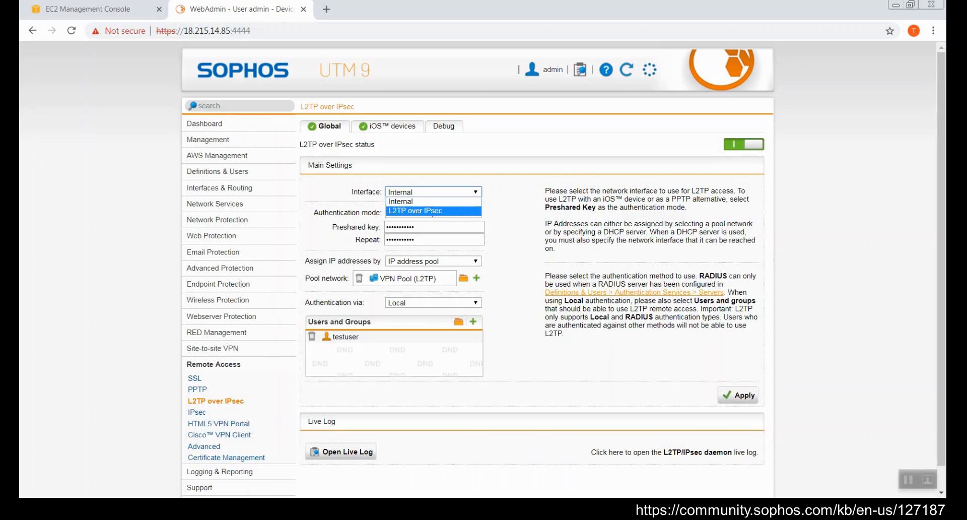
{"action": "left_click", "coordinate": [434, 211]}
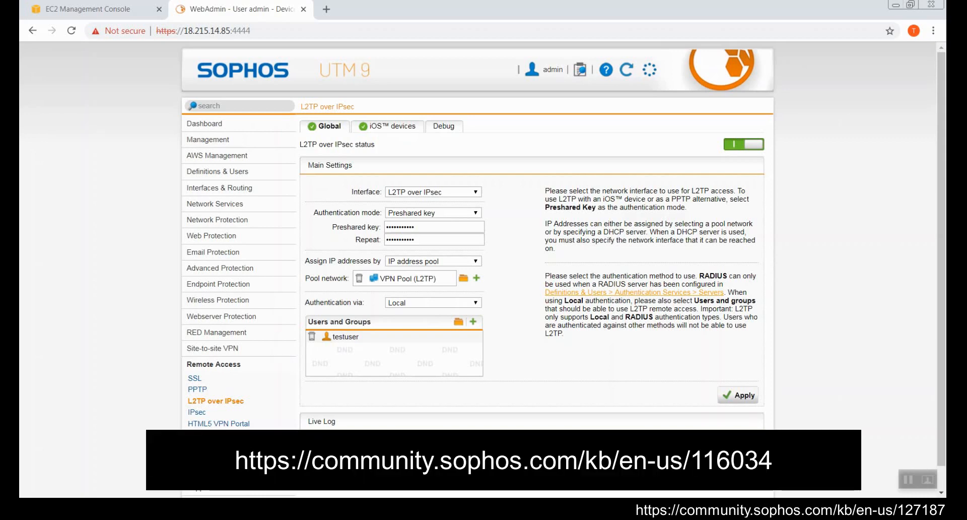
{"action": "left_click", "coordinate": [866, 508]}
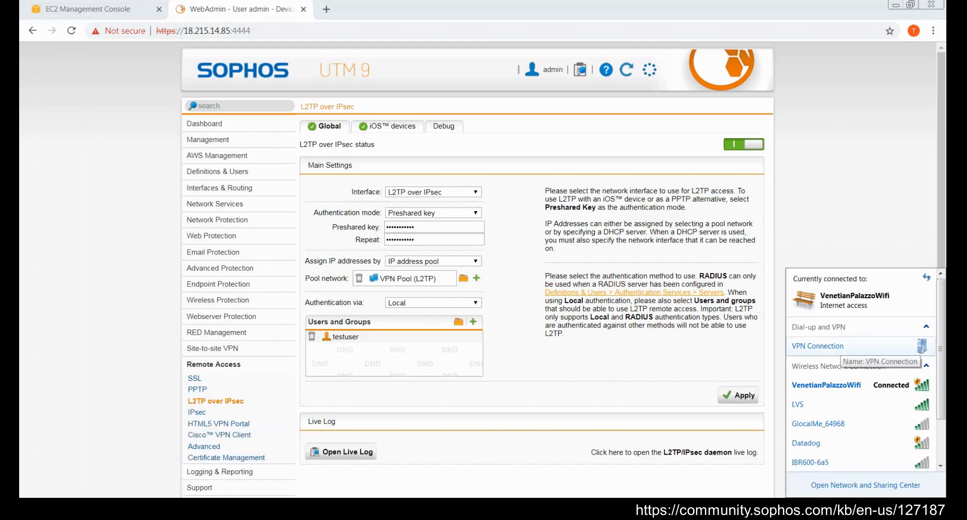
Step: Open the L2TP/IPsec live log and connect the Windows VPN Connection using the account password
{"action": "left_click", "coordinate": [846, 347]}
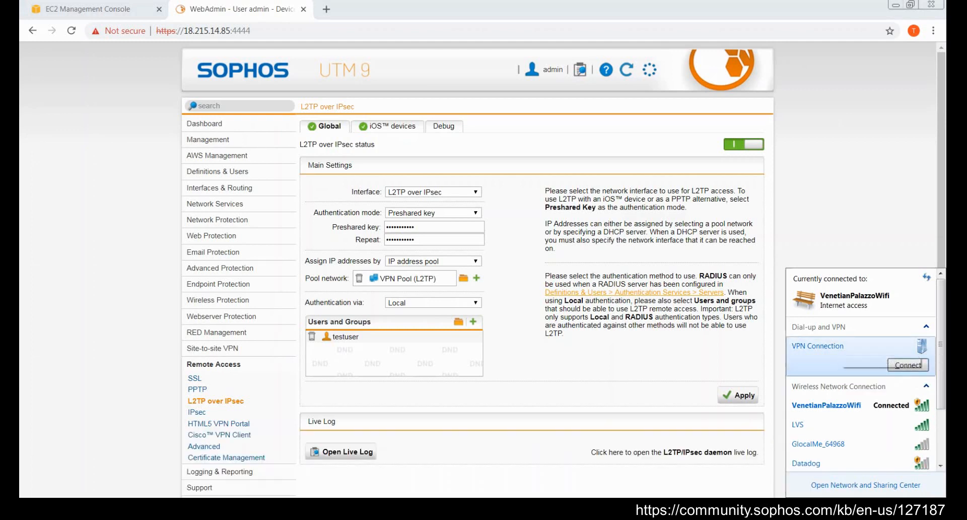
{"action": "left_click", "coordinate": [334, 448]}
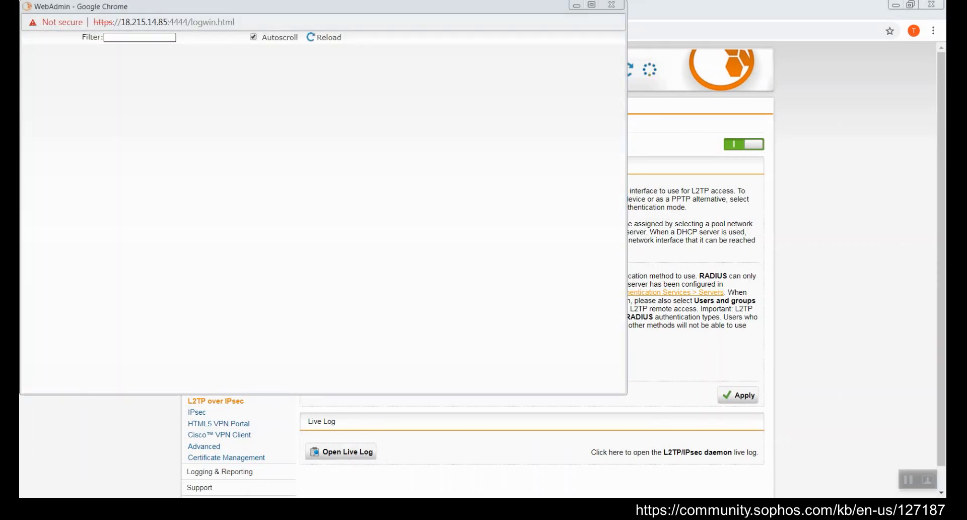
{"action": "left_click", "coordinate": [876, 508]}
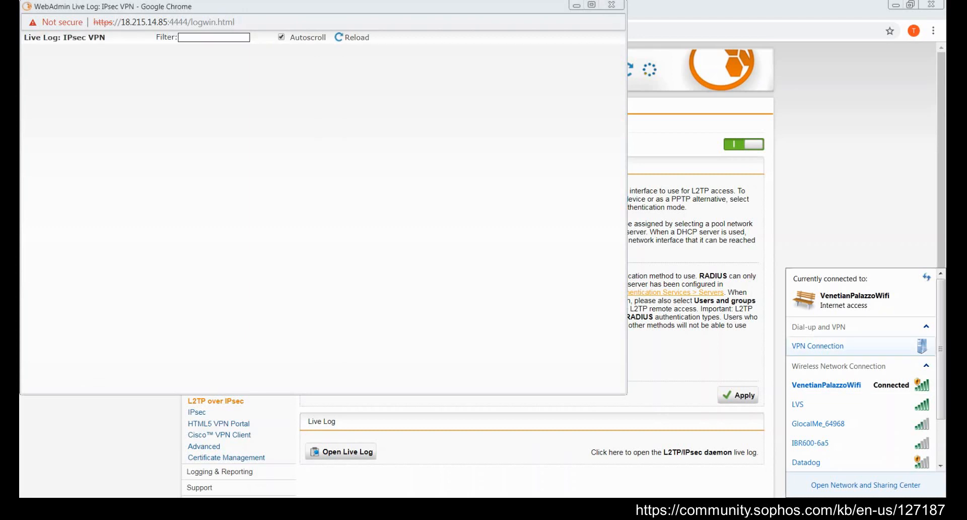
{"action": "left_click", "coordinate": [846, 346]}
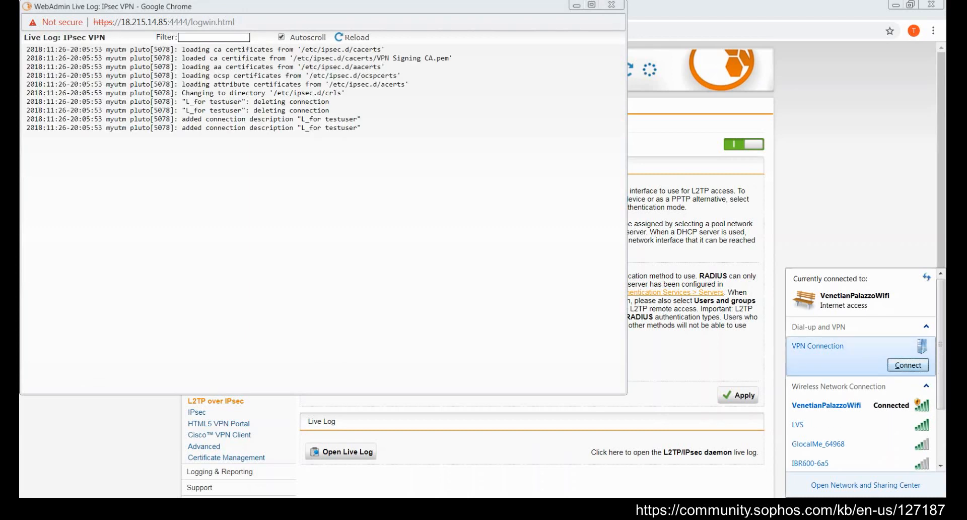
{"action": "left_click", "coordinate": [908, 365]}
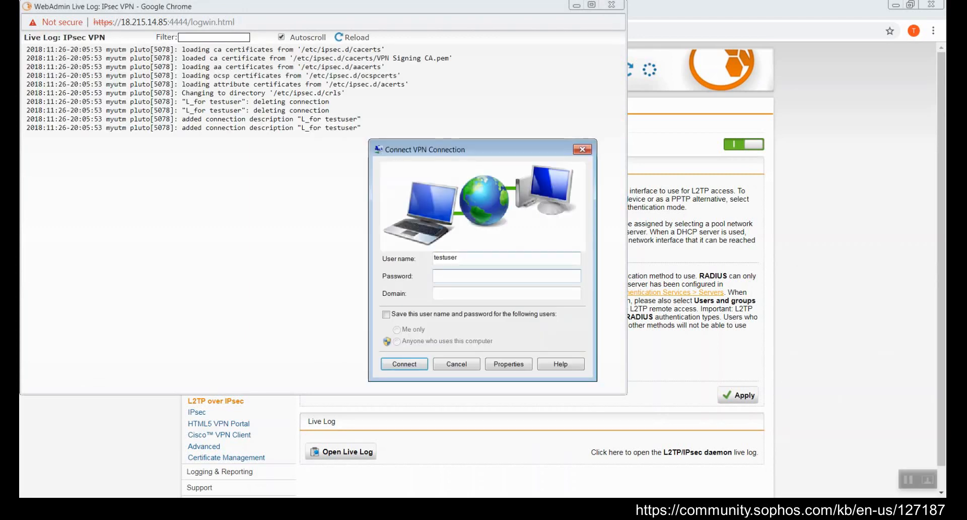
{"action": "type", "text": "12345678901"}
{"action": "key", "text": "Return"}
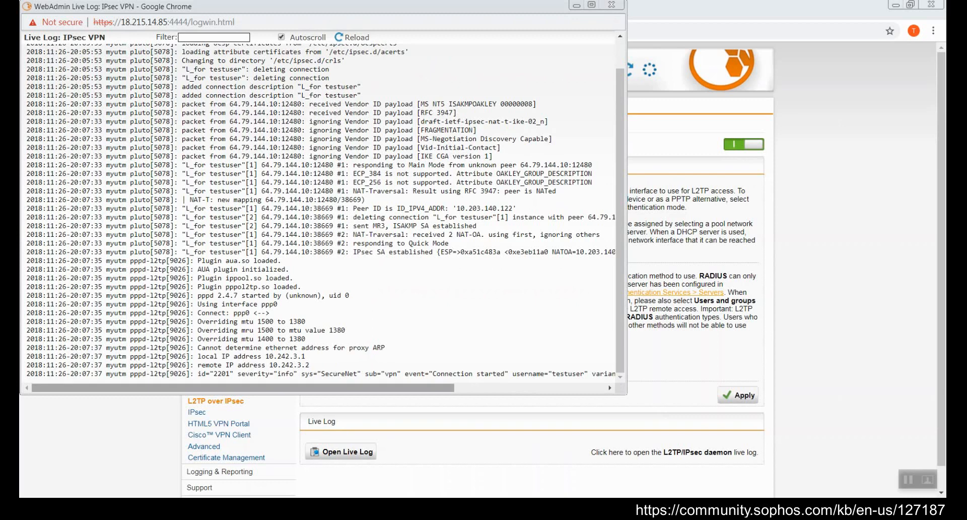
Step: Confirm the VPN Connection shows Connected, then close the live log window
{"action": "left_click", "coordinate": [876, 505]}
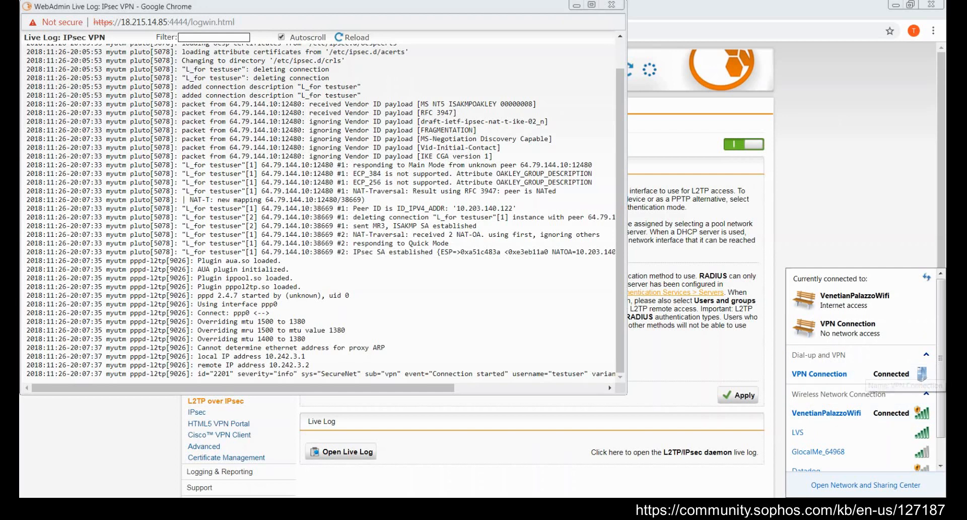
{"action": "left_click", "coordinate": [504, 313]}
{"action": "left_click", "coordinate": [612, 4]}
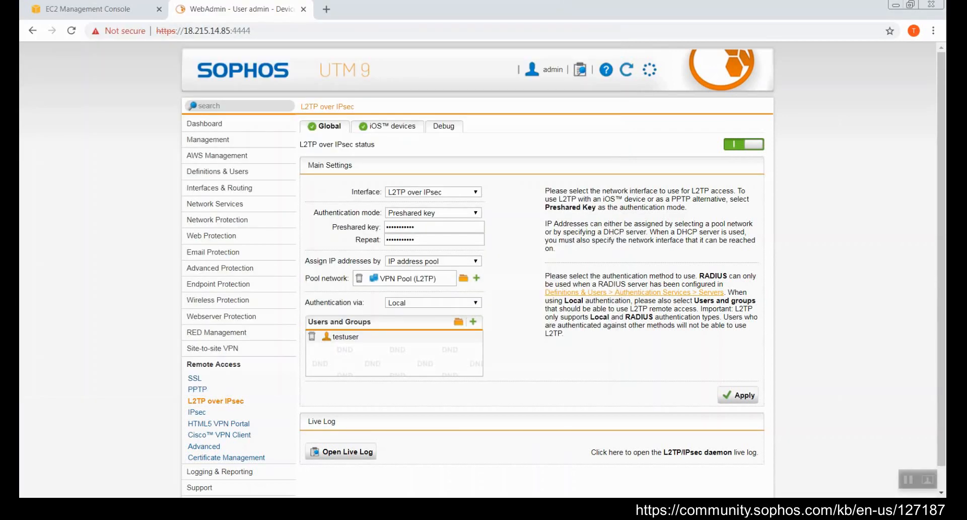